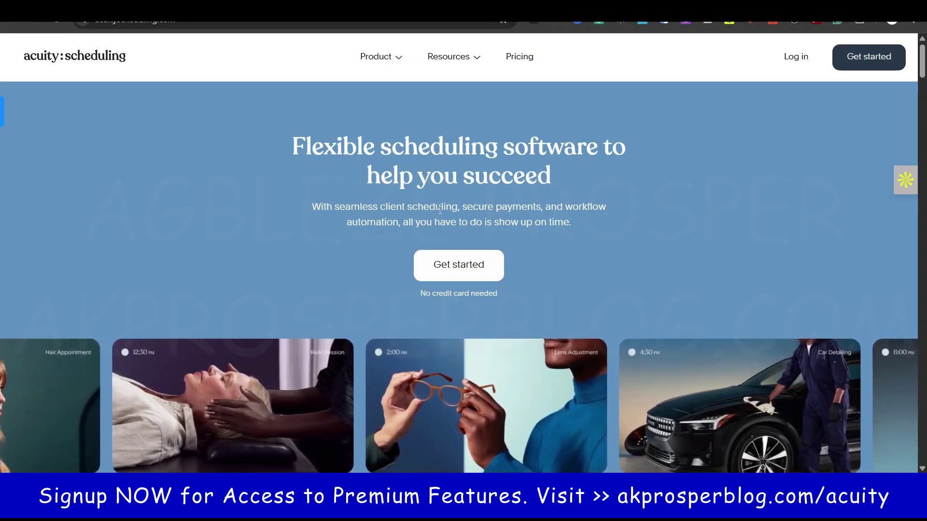
Read the Acuity Scheduling homepage introduction and its feature sections down to the business types overview
drag(467, 206, 532, 206)
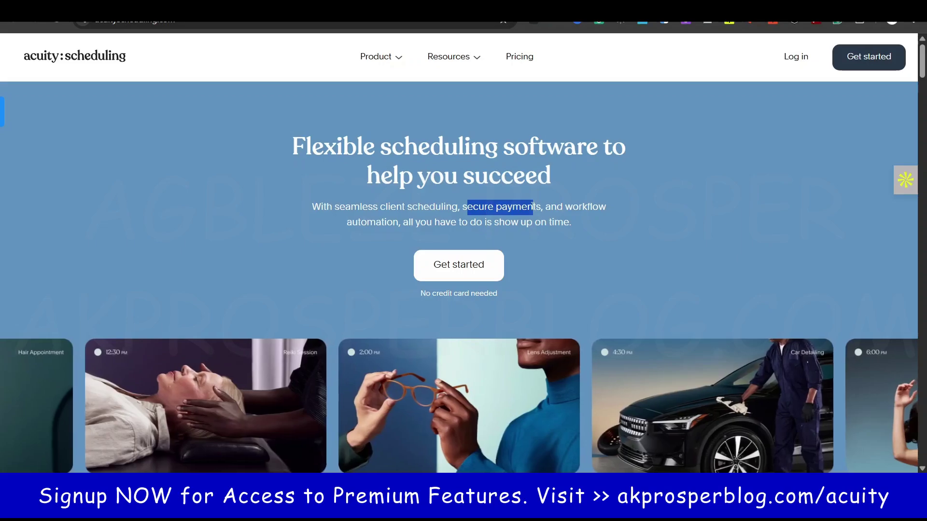
drag(564, 206, 394, 222)
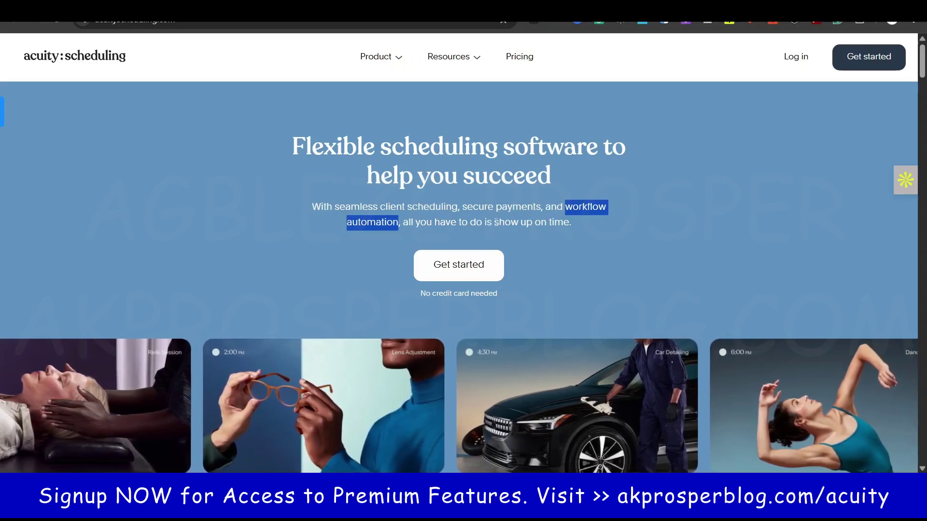
click(631, 226)
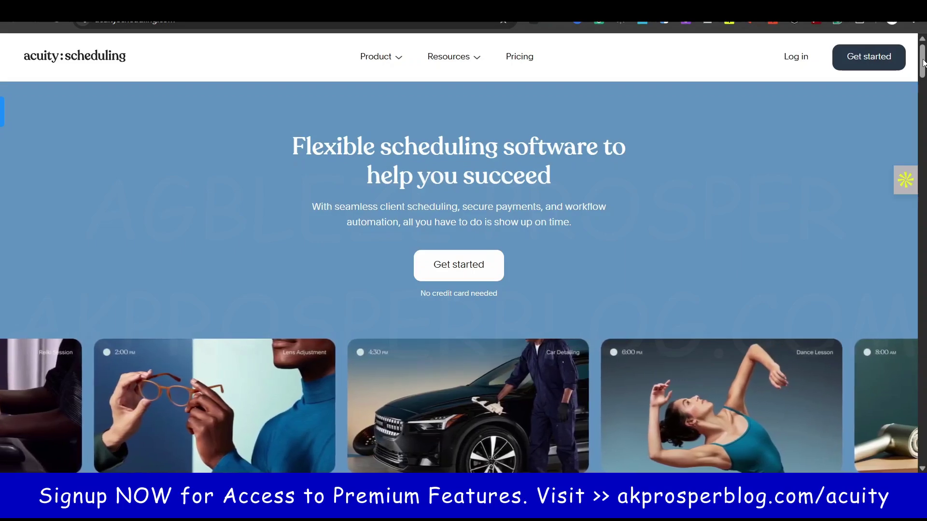
scroll(491, 300, down, 5)
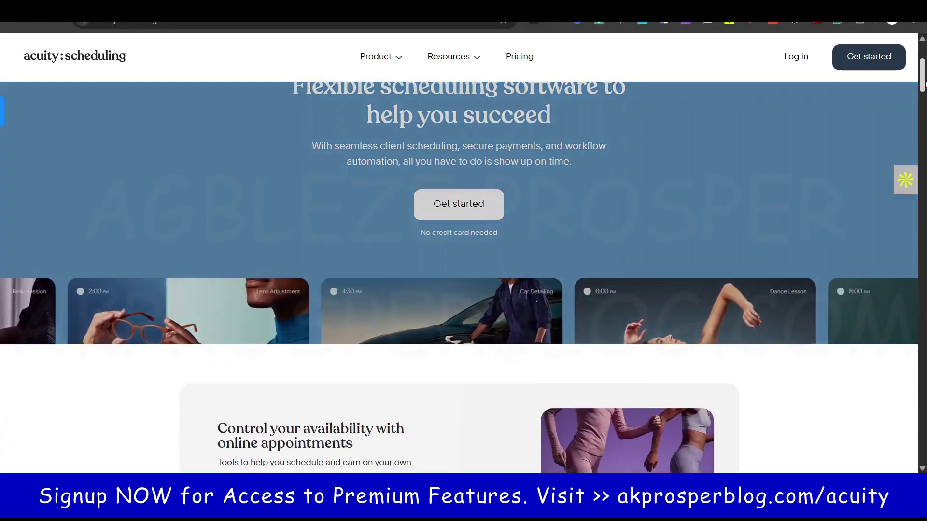
scroll(490, 301, down, 15)
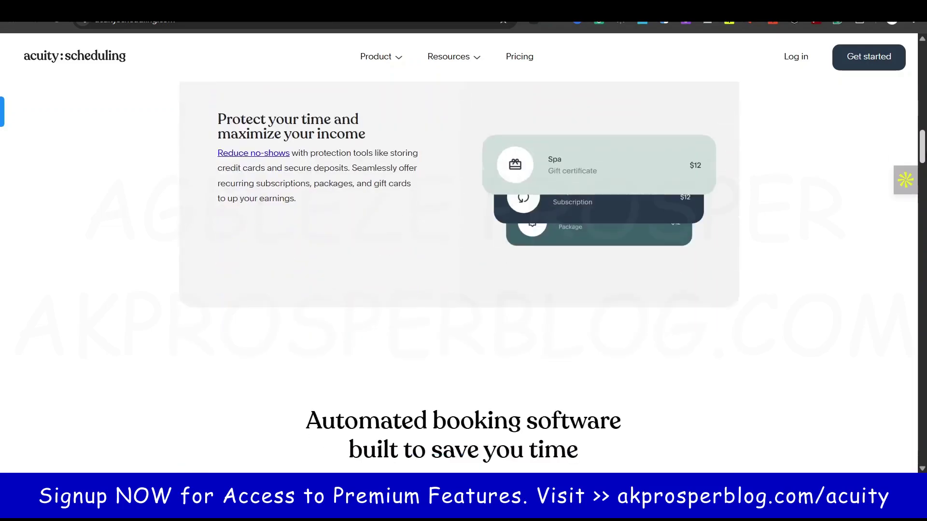
scroll(463, 251, down, 1)
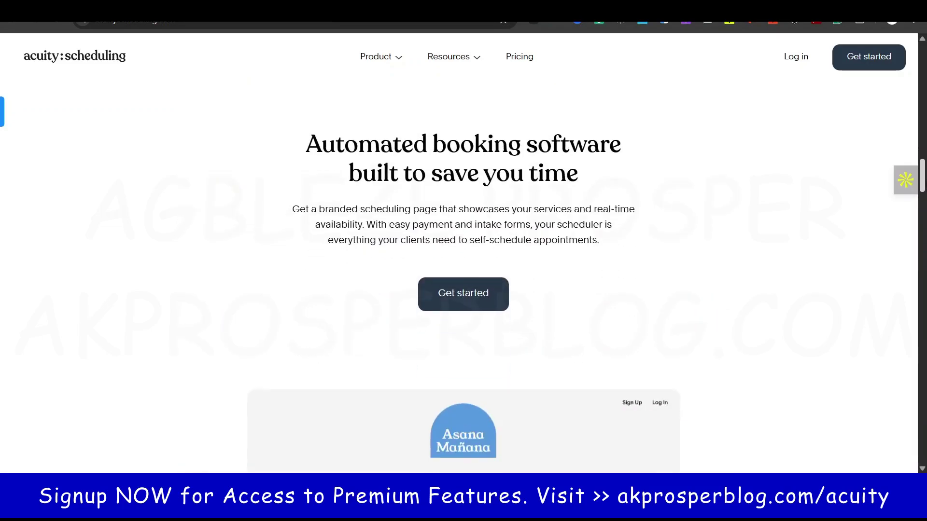
scroll(463, 251, down, 10)
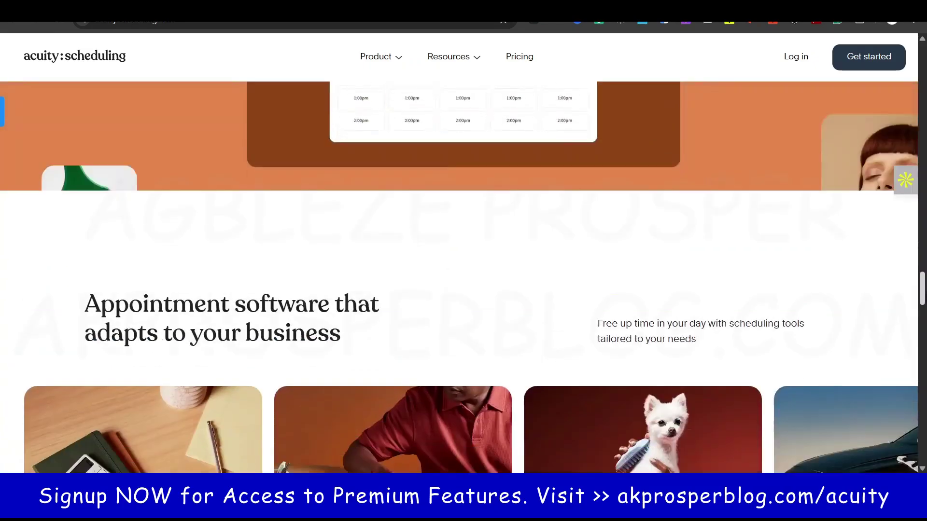
scroll(463, 251, down, 5)
scroll(463, 251, up, 2)
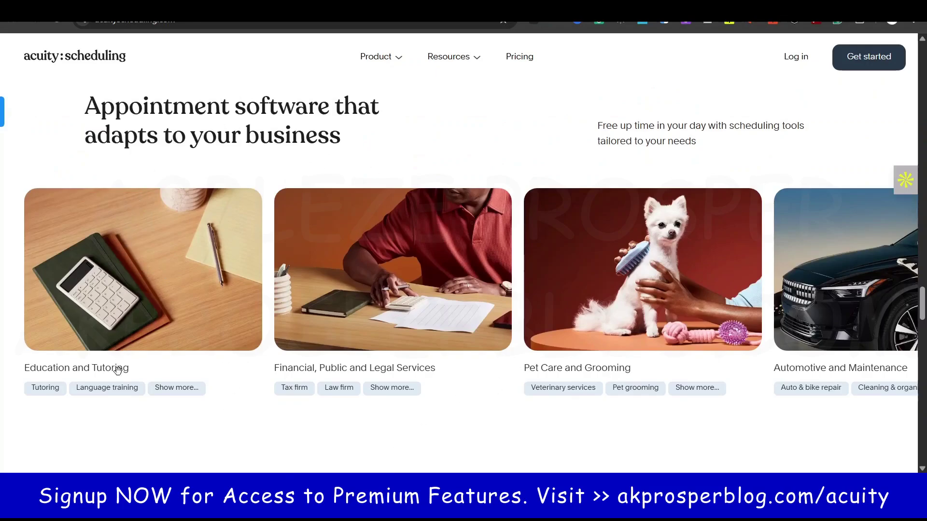
Browse the supported business categories from Education and Tutoring to Fitness and Sports Training, expanding the Coaching and Experts list
scroll(342, 301, right, 1)
drag(426, 282, 319, 272)
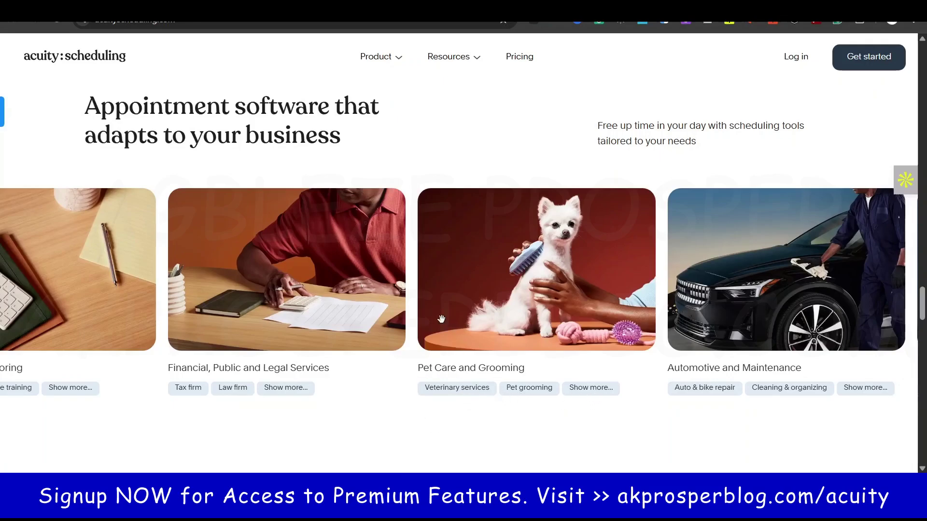
drag(571, 297, 305, 293)
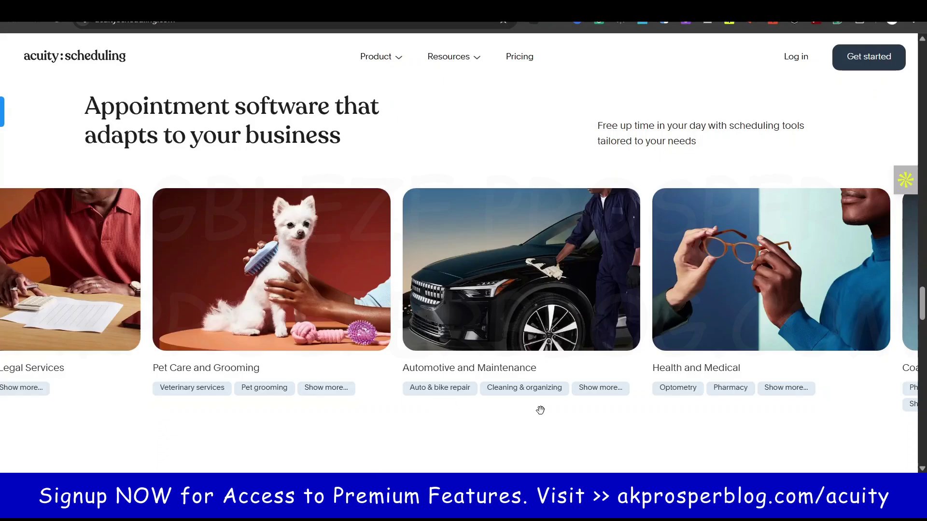
drag(618, 300, 338, 300)
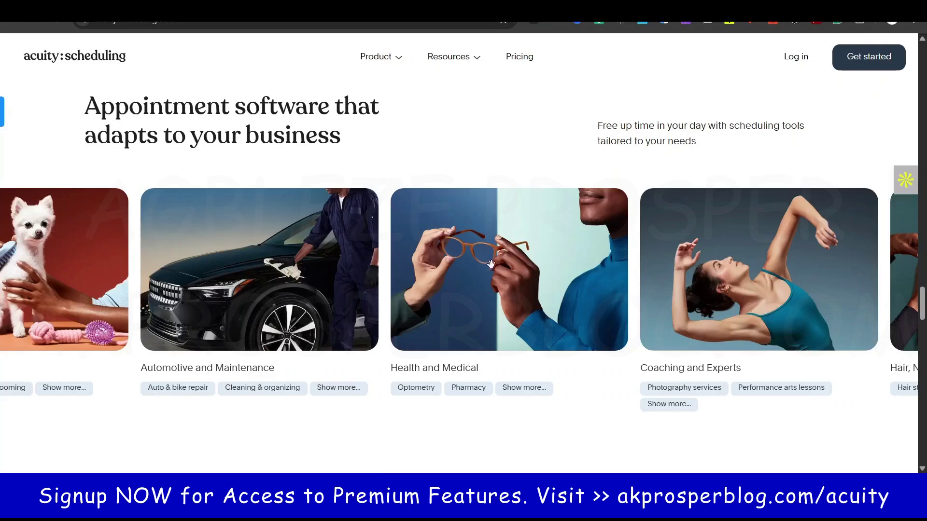
drag(536, 273, 435, 275)
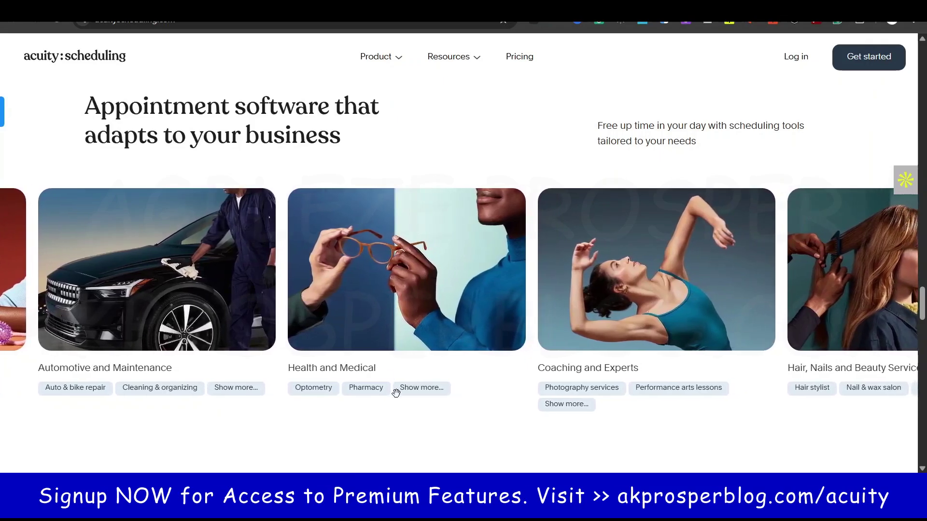
drag(671, 321, 535, 318)
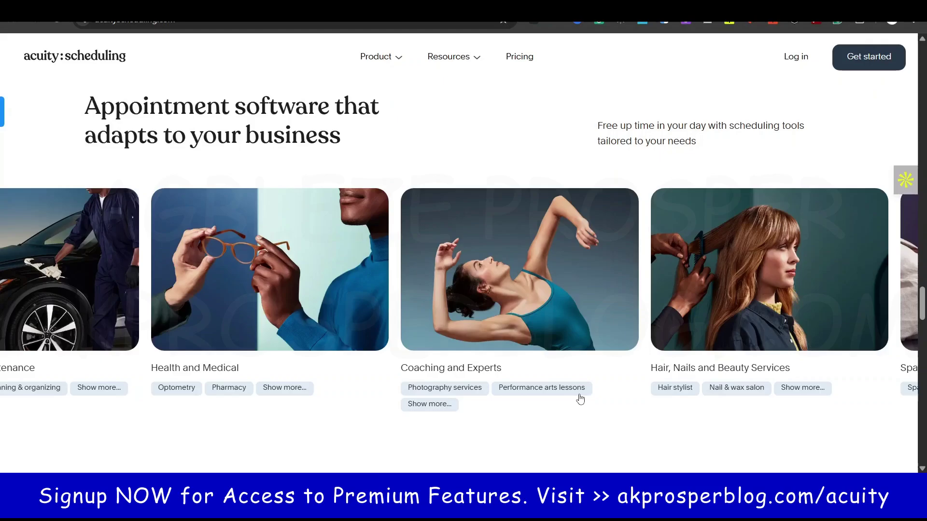
click(429, 406)
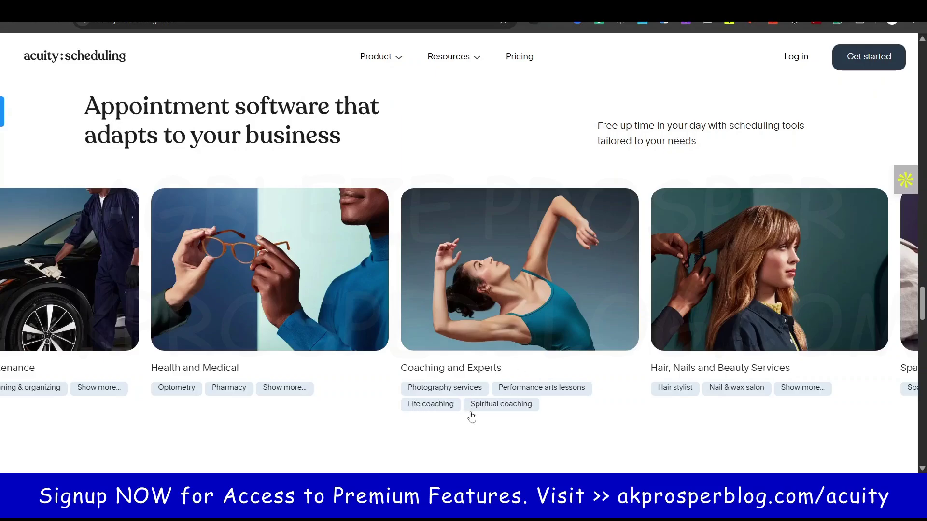
drag(568, 304, 409, 306)
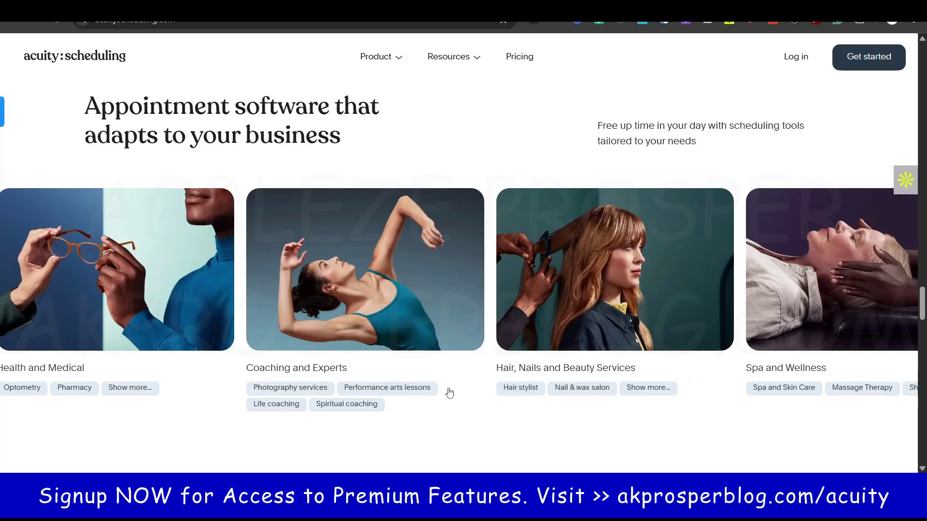
drag(628, 293, 399, 295)
drag(647, 303, 464, 307)
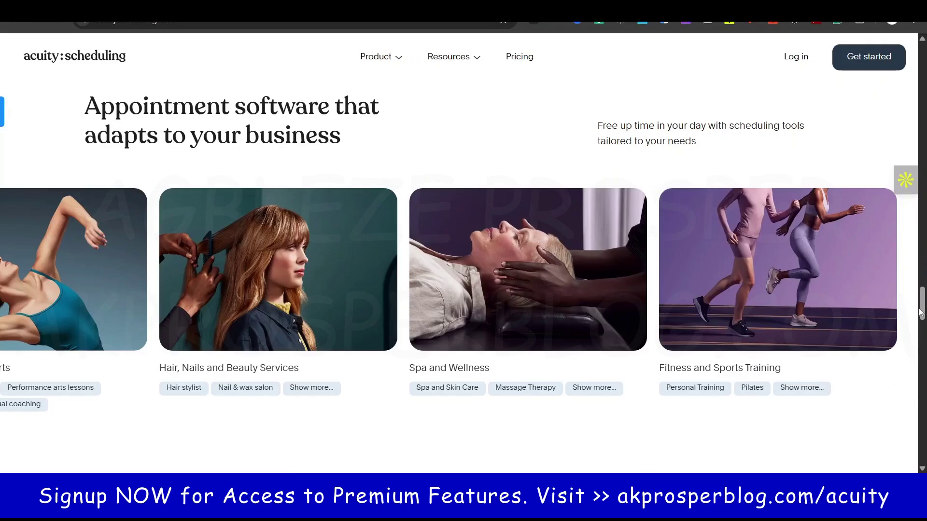
drag(924, 312, 924, 310)
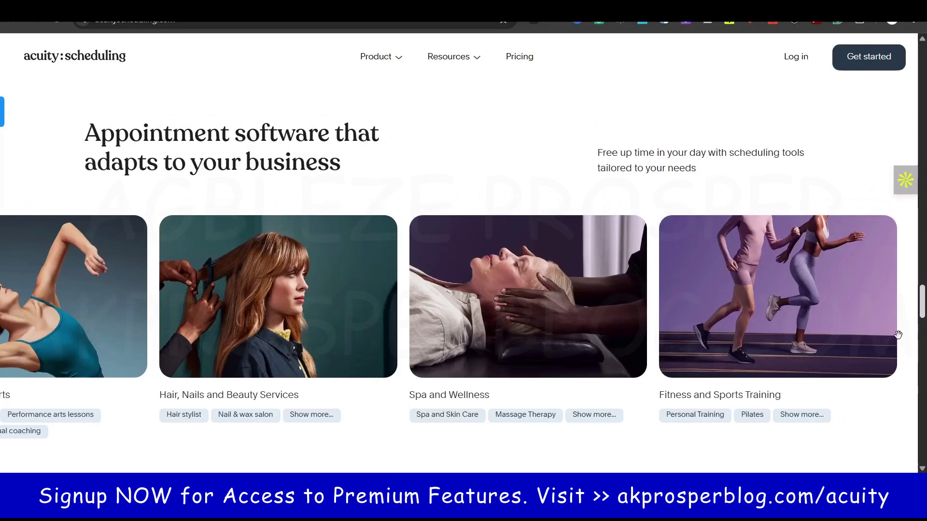
mouse_move(305, 311)
mouse_down()
mouse_move(454, 307)
mouse_move(295, 295)
mouse_up()
Examine the third-party app integrations, then return to the homepage's main headline
drag(923, 305, 923, 384)
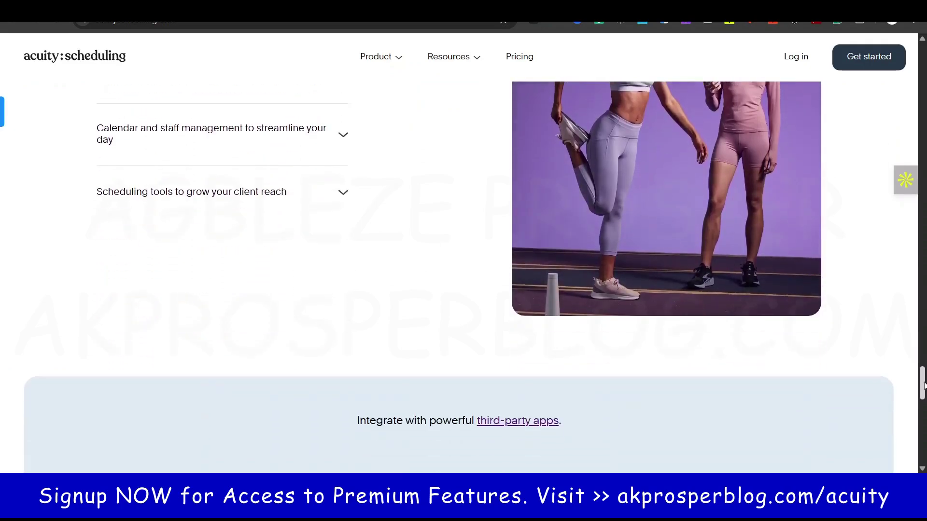
scroll(886, 344, down, 6)
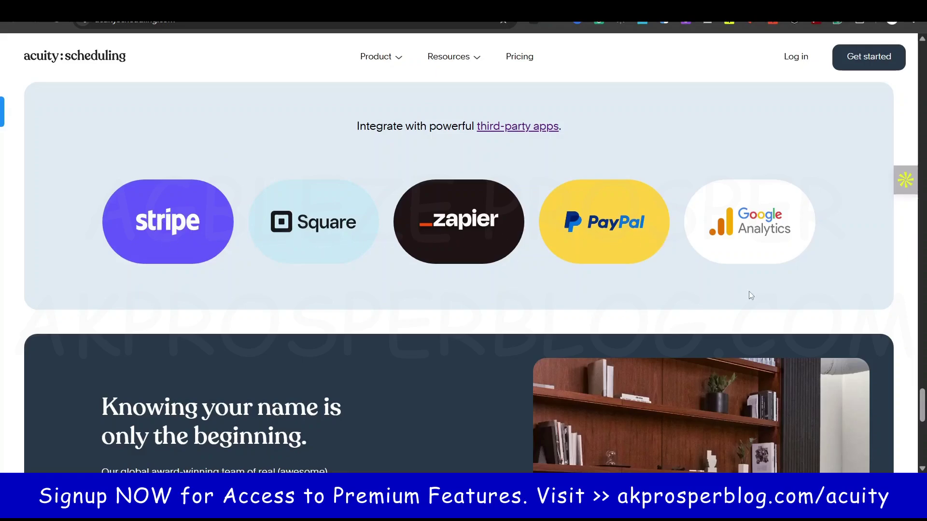
drag(922, 403, 924, 38)
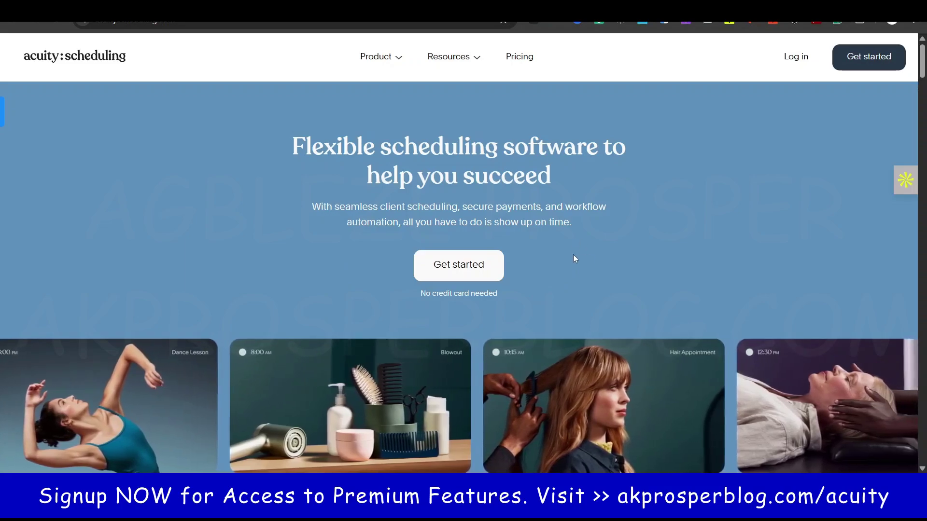
drag(291, 146, 577, 184)
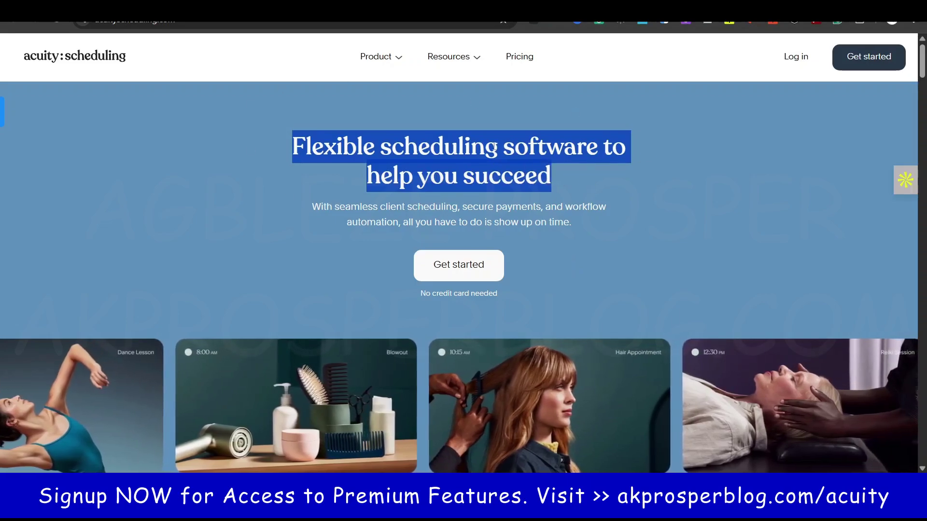
click(669, 210)
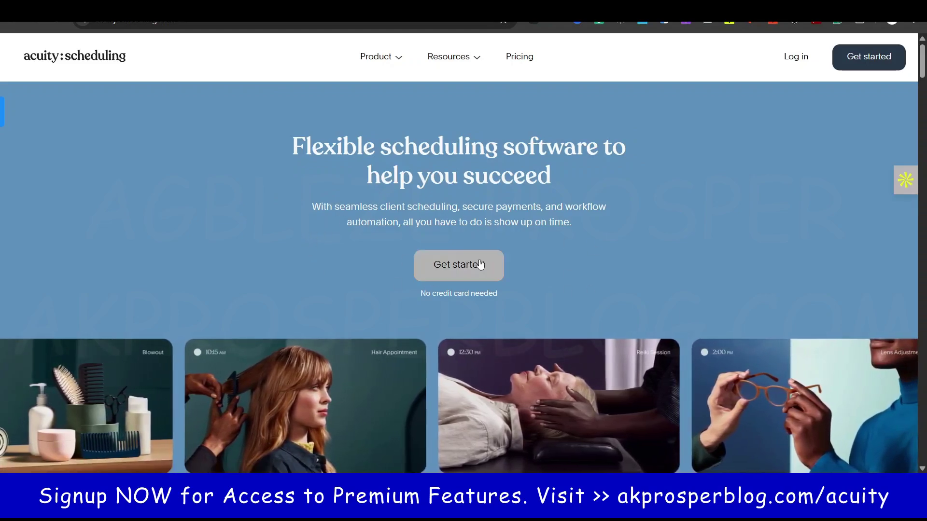
Create a trial account with the email option, submitting the first name, last name, email address and password, and dismiss the trial expiry notice
click(466, 265)
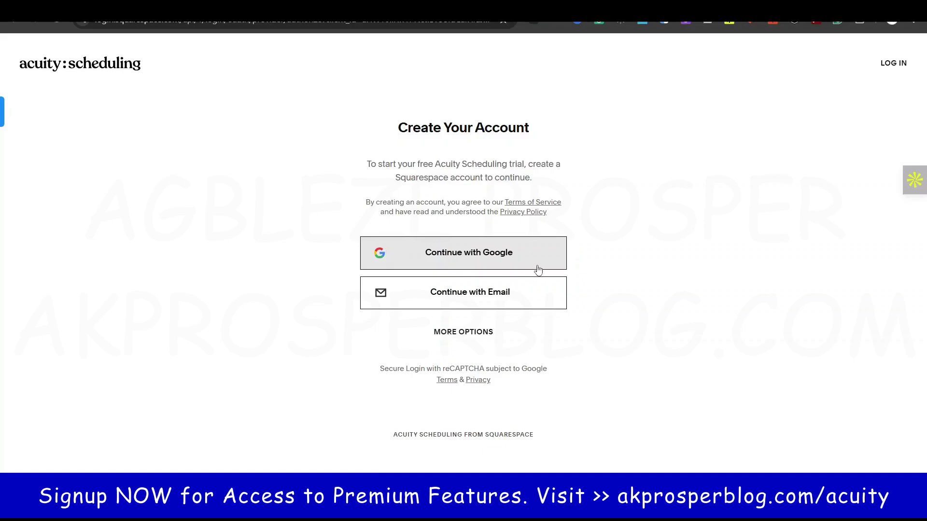
click(454, 338)
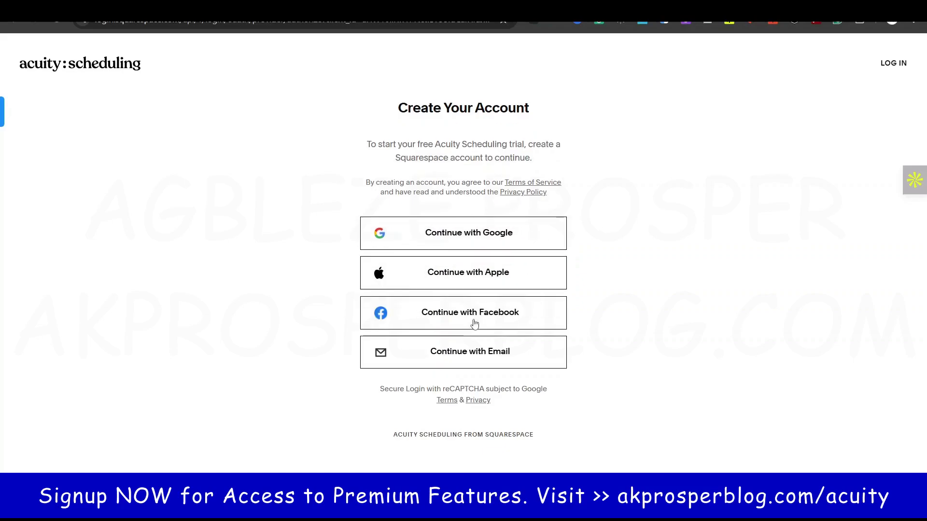
click(479, 353)
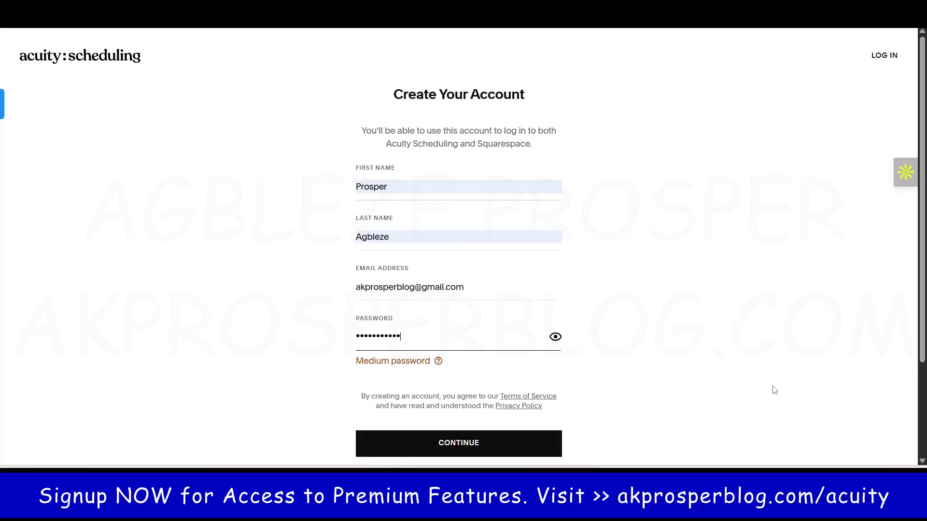
click(468, 447)
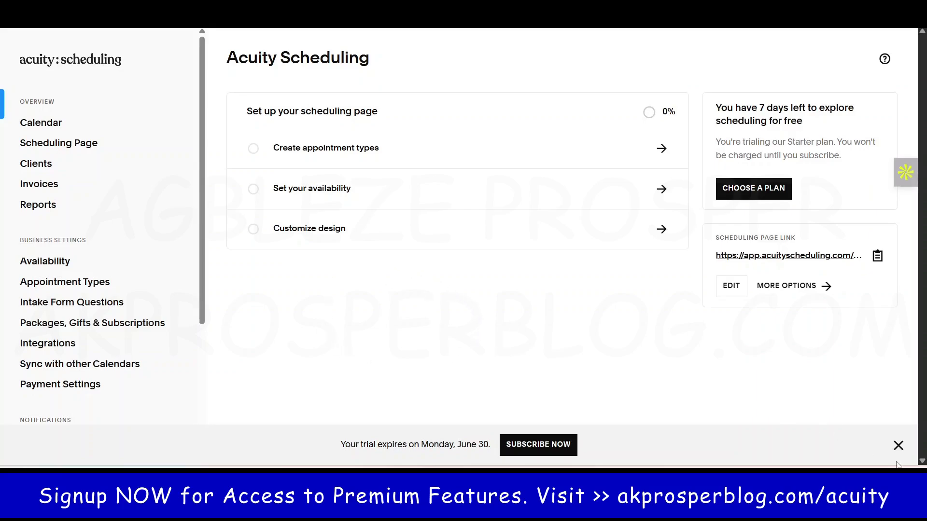
click(898, 445)
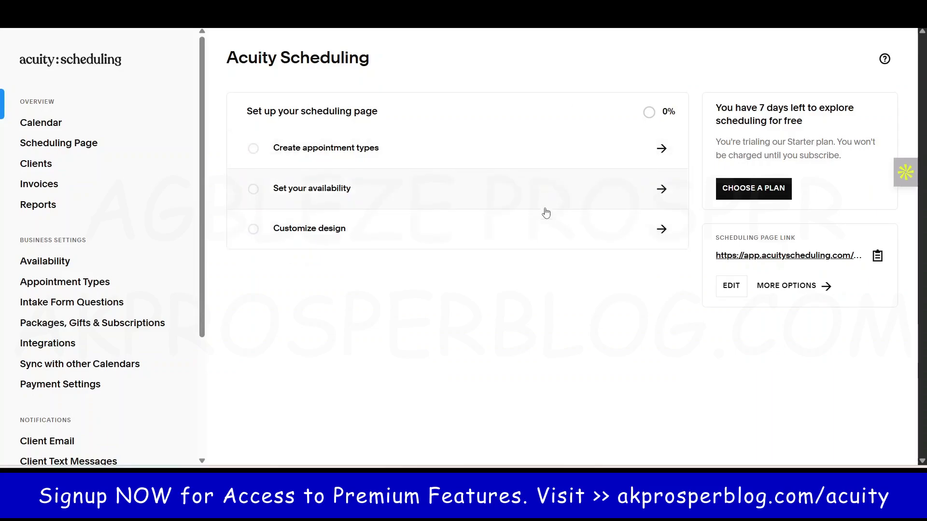
Open the Customize design setup task, review the scheduling page preview and return to the dashboard home
click(665, 234)
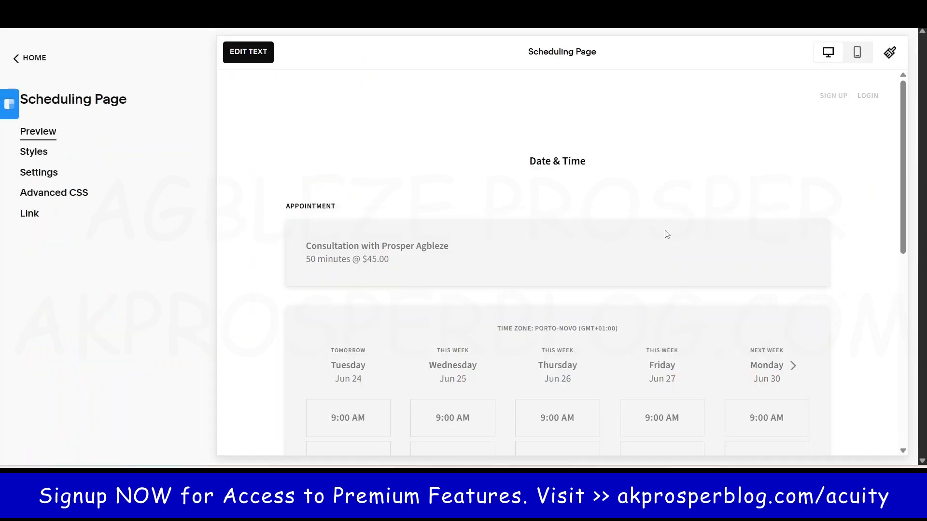
scroll(416, 356, down, 3)
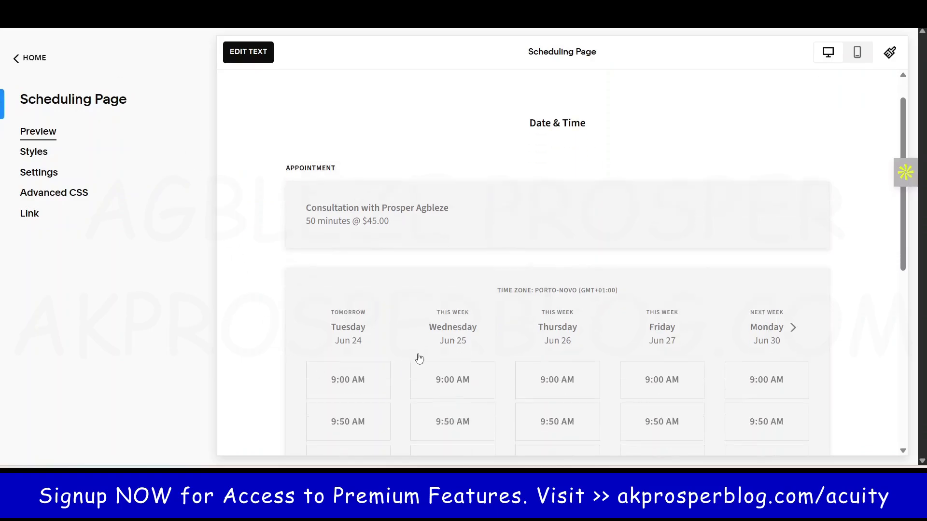
scroll(420, 294, up, 3)
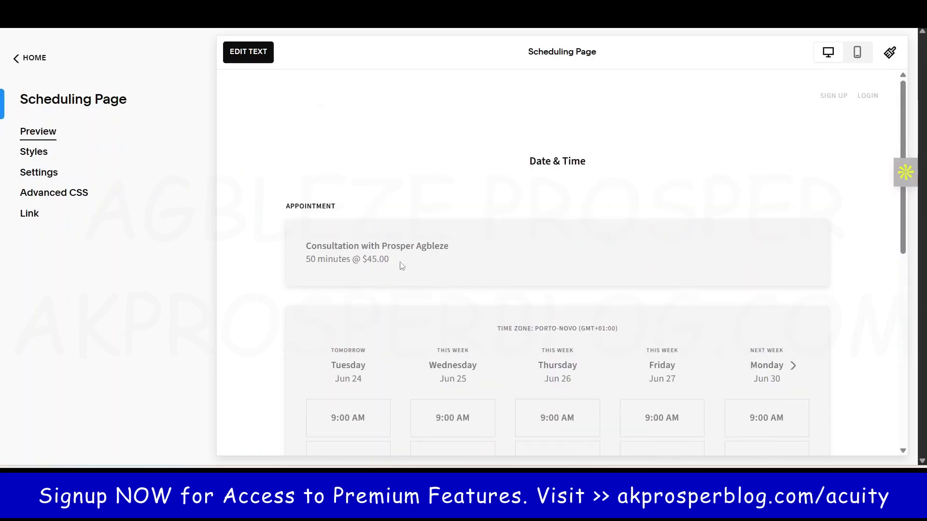
click(32, 60)
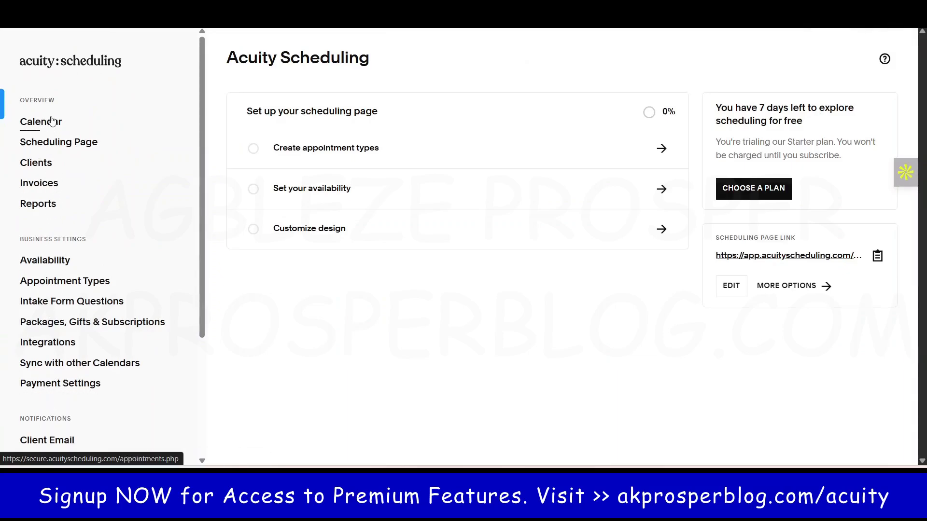
Look through the dashboard's navigation sections, view the design customization page once more and go back to the home overview
scroll(48, 348, down, 3)
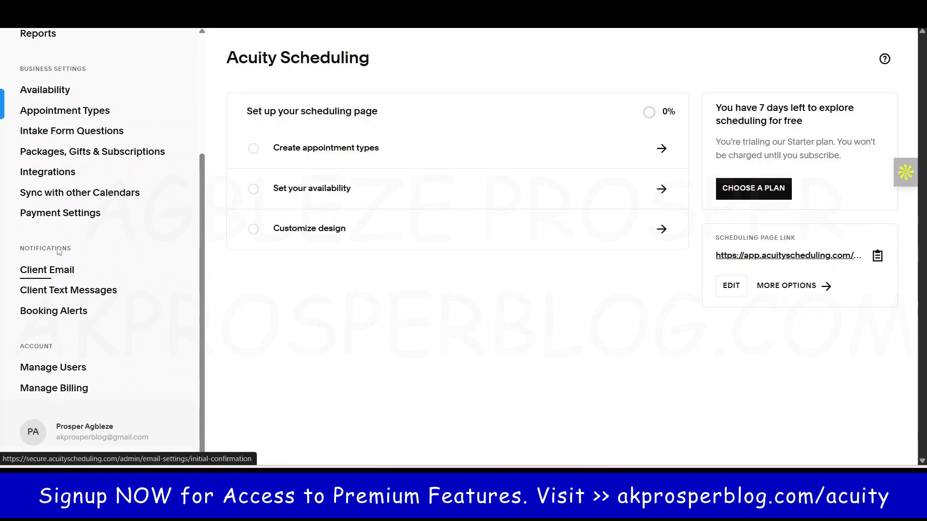
scroll(65, 328, up, 3)
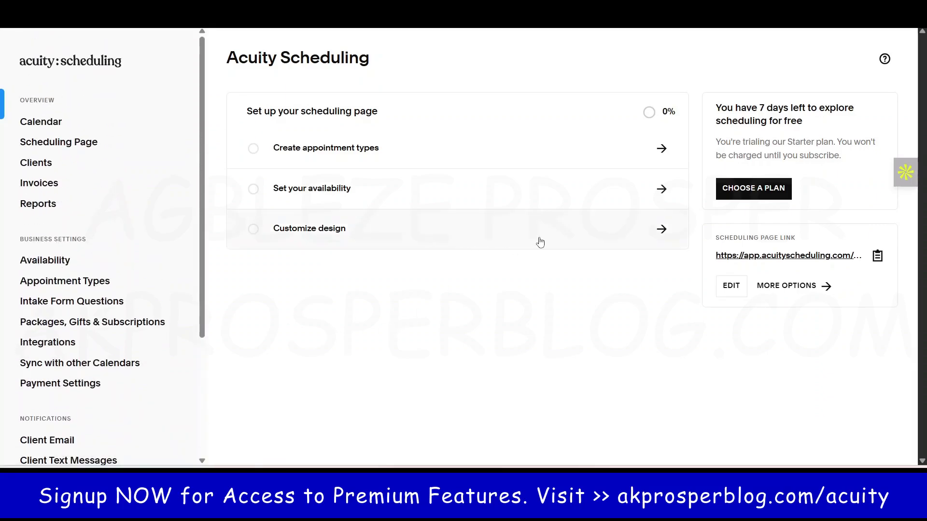
click(567, 239)
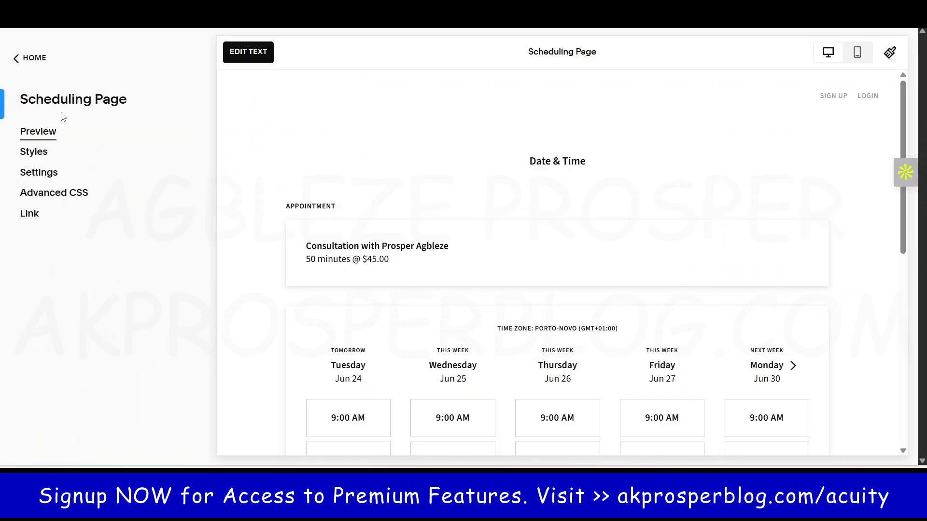
click(30, 58)
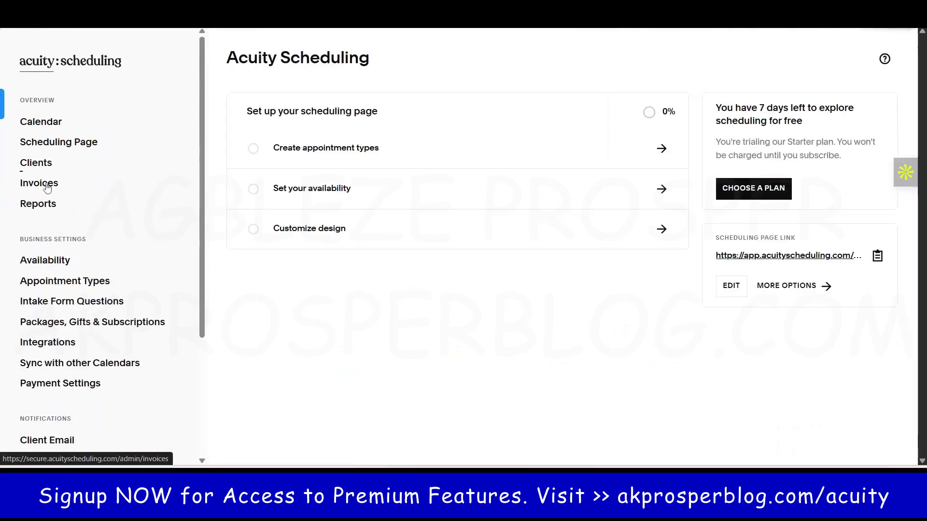
View the scheduling page preview, switch the appointment calendar to Month View and return to the main navigation
click(49, 145)
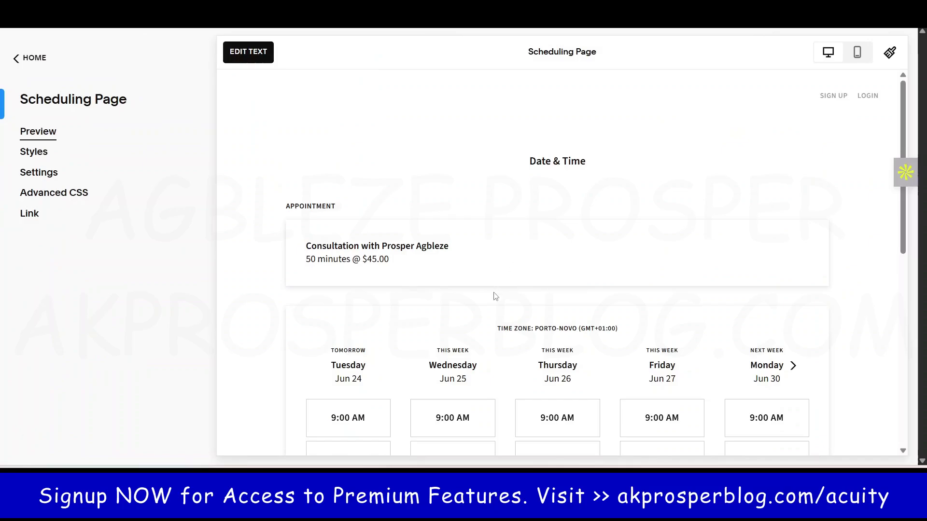
click(24, 60)
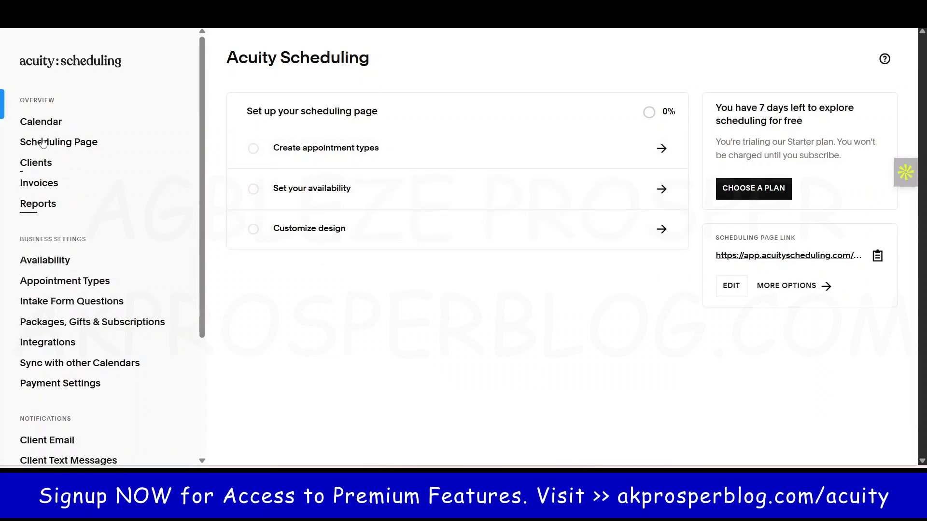
click(41, 123)
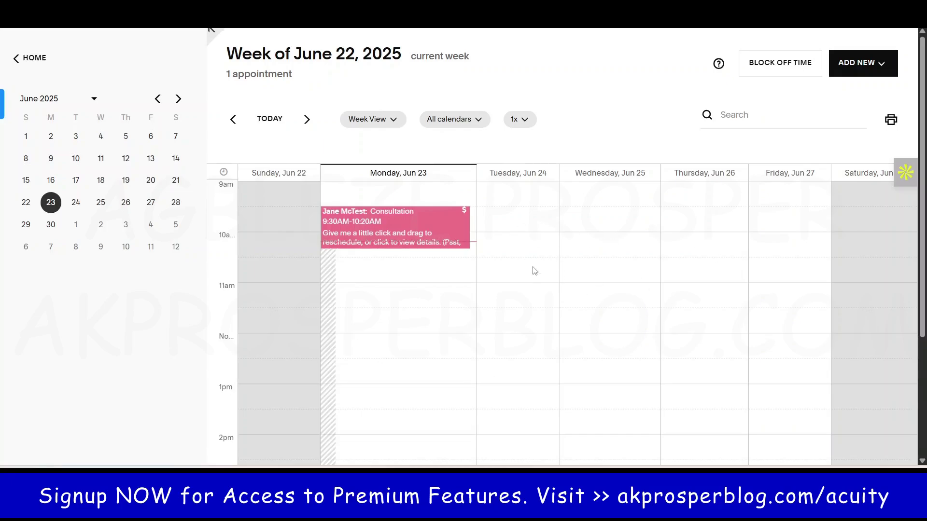
click(401, 127)
click(366, 148)
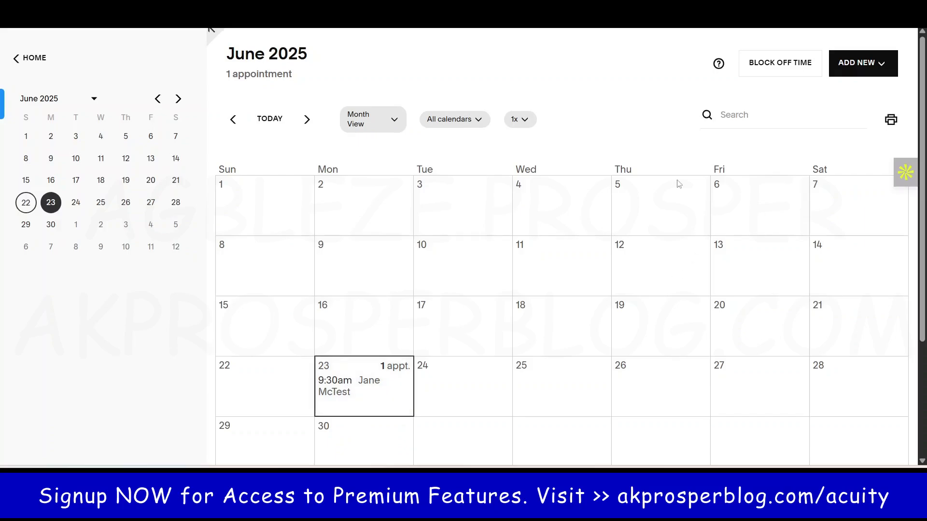
click(33, 58)
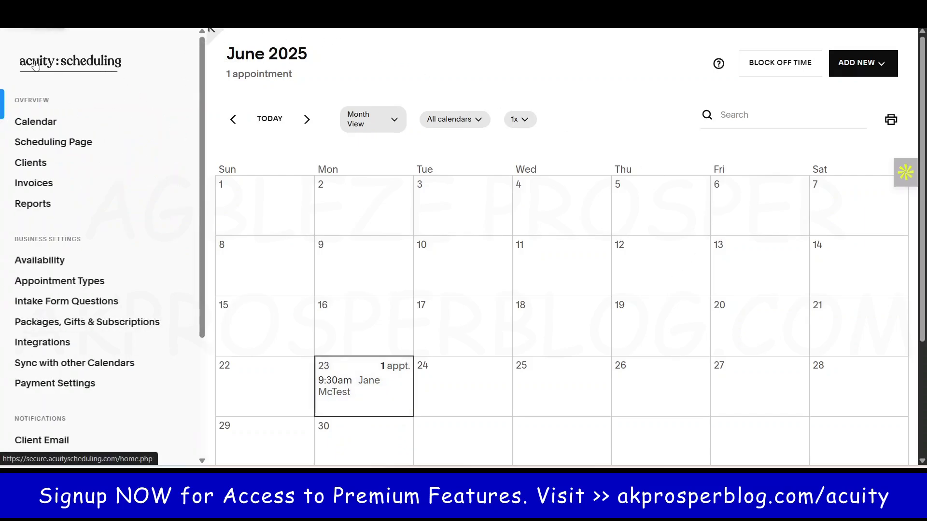
Examine the scheduling page preview, including the available time slots and the consultation appointment's duration and price
click(48, 145)
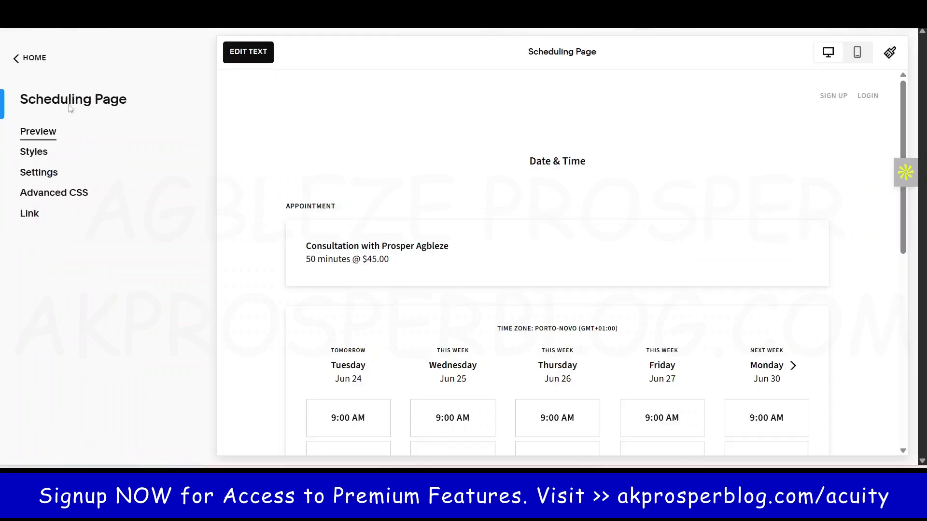
scroll(656, 380, down, 8)
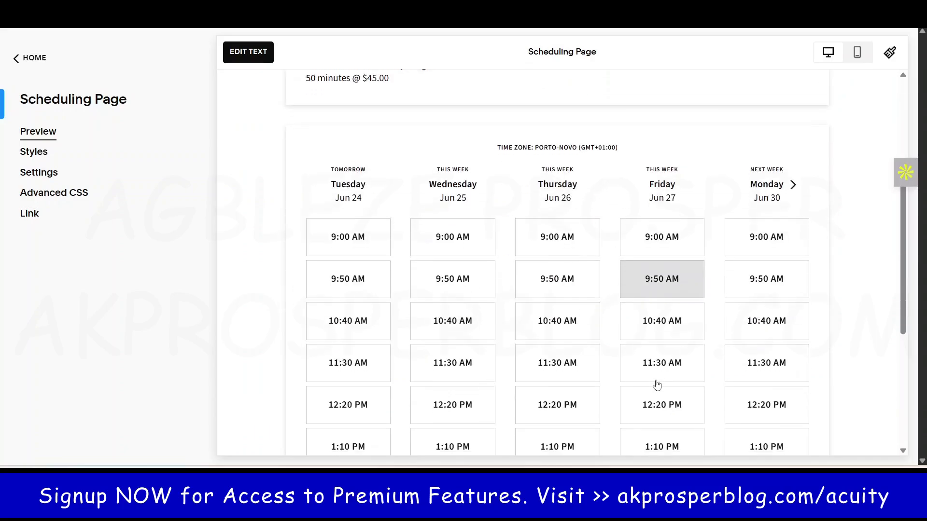
scroll(624, 407, up, 6)
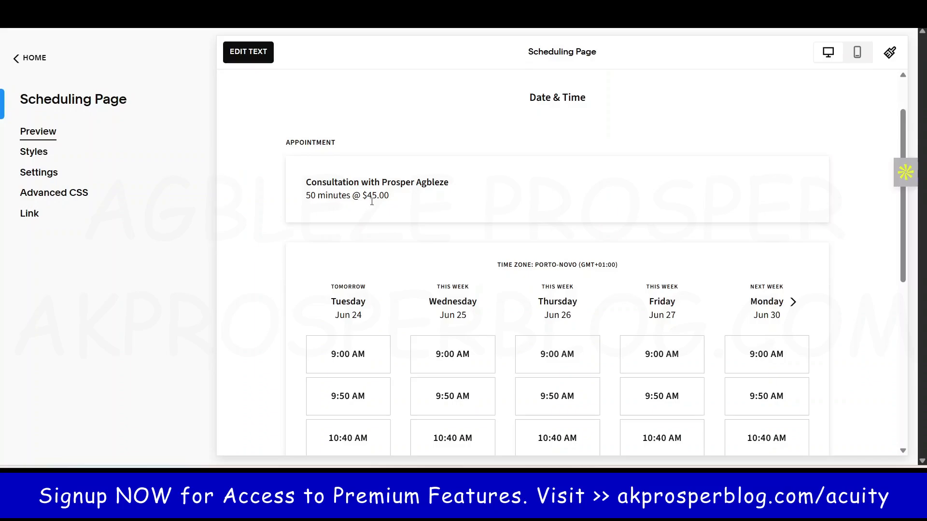
drag(413, 206, 309, 178)
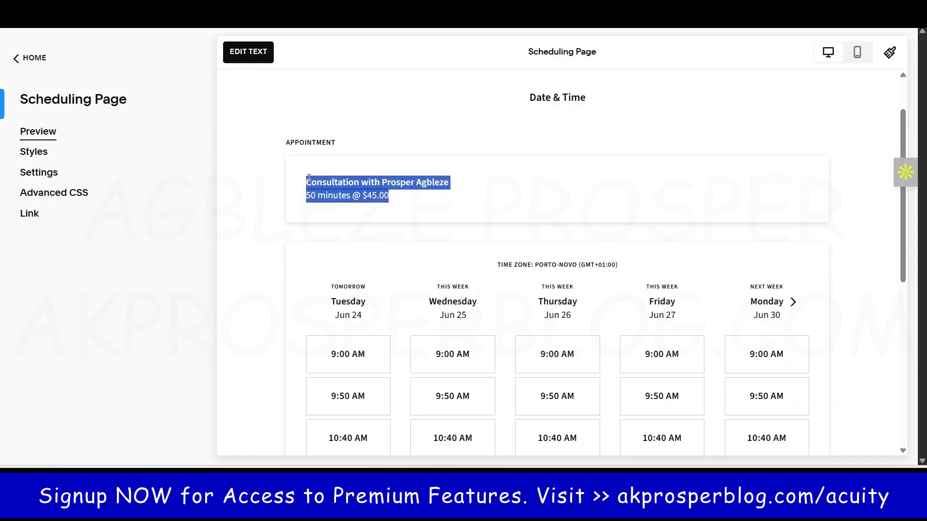
click(498, 200)
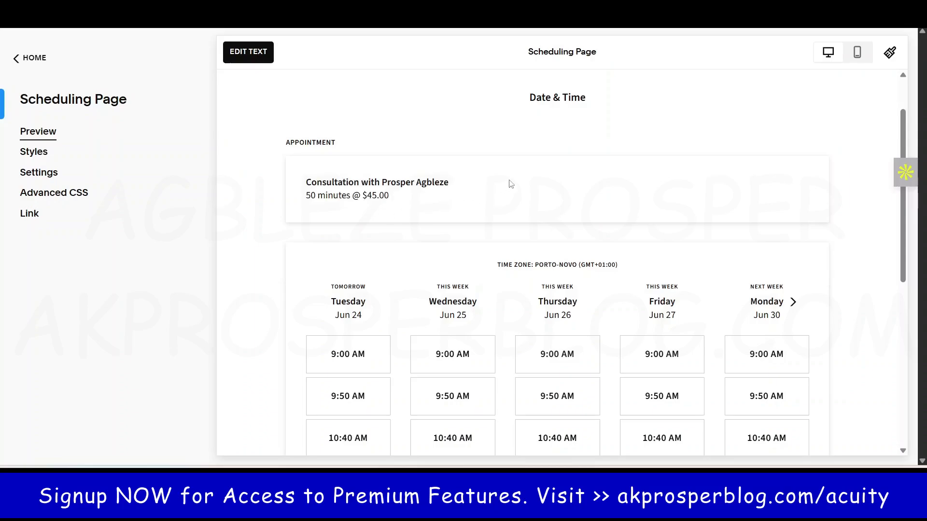
Open the scheduling page's Styles and bring up Edit Palette for its colors
click(35, 153)
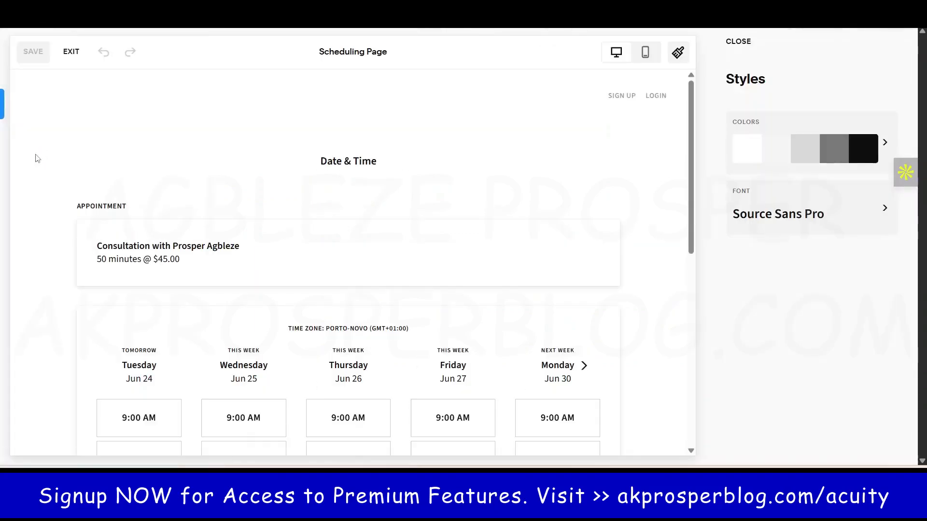
scroll(431, 297, down, 10)
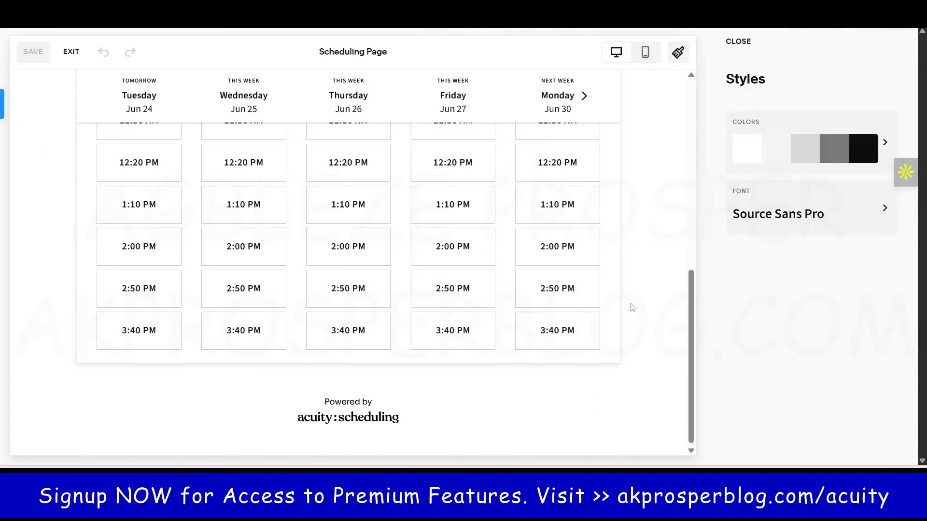
scroll(627, 299, up, 10)
click(885, 144)
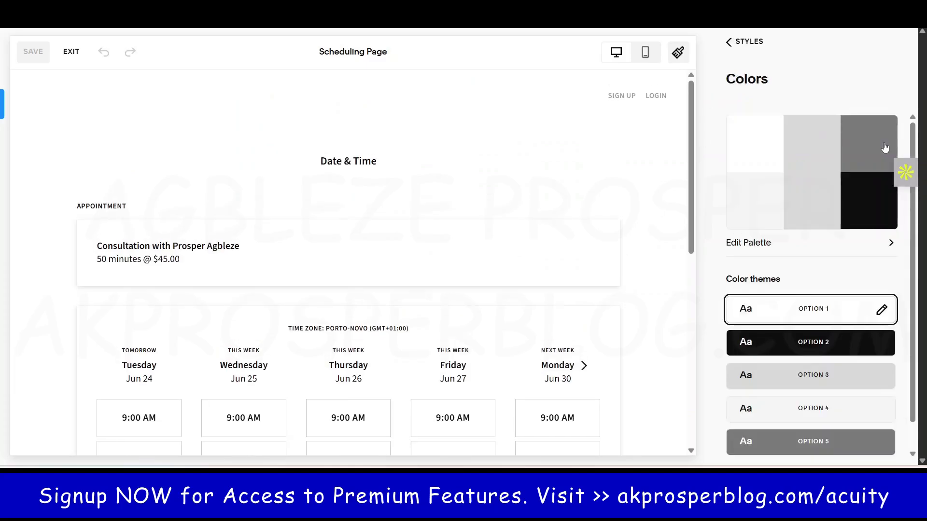
click(889, 246)
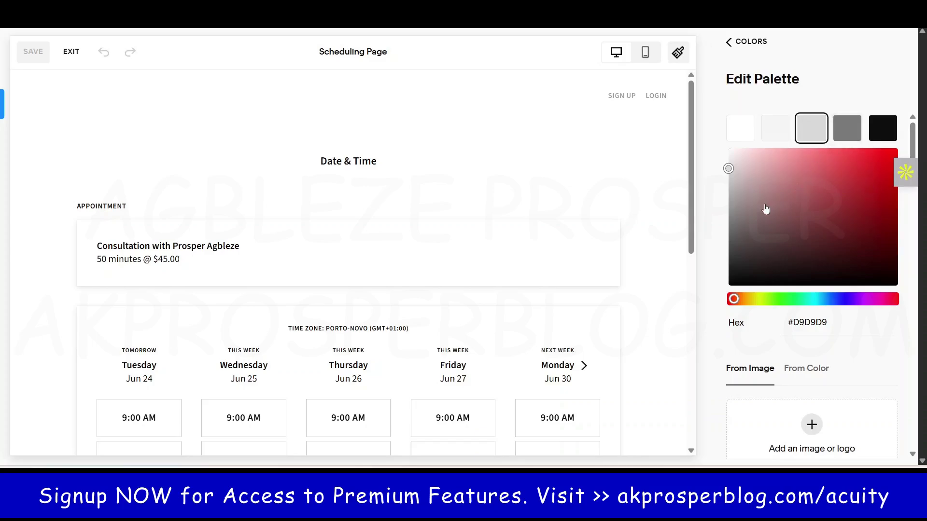
Recolor the middle palette swatch pale pinkish gray and the darkest swatch red #E21C1C, checking the page preview
click(863, 164)
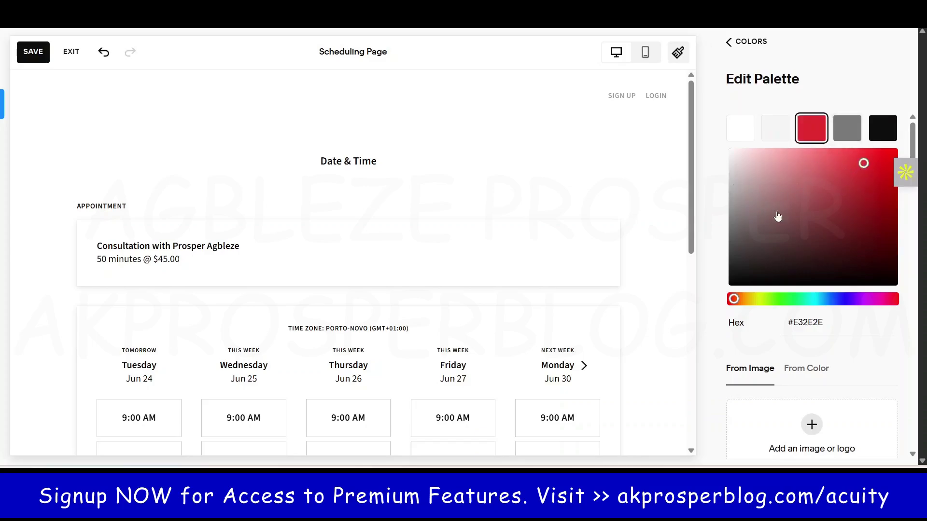
click(741, 178)
click(880, 131)
click(876, 165)
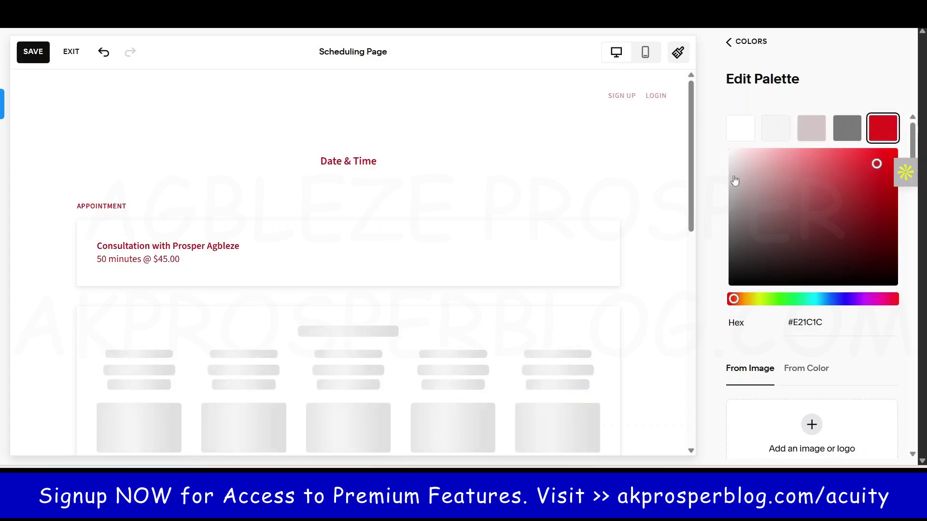
scroll(457, 331, down, 5)
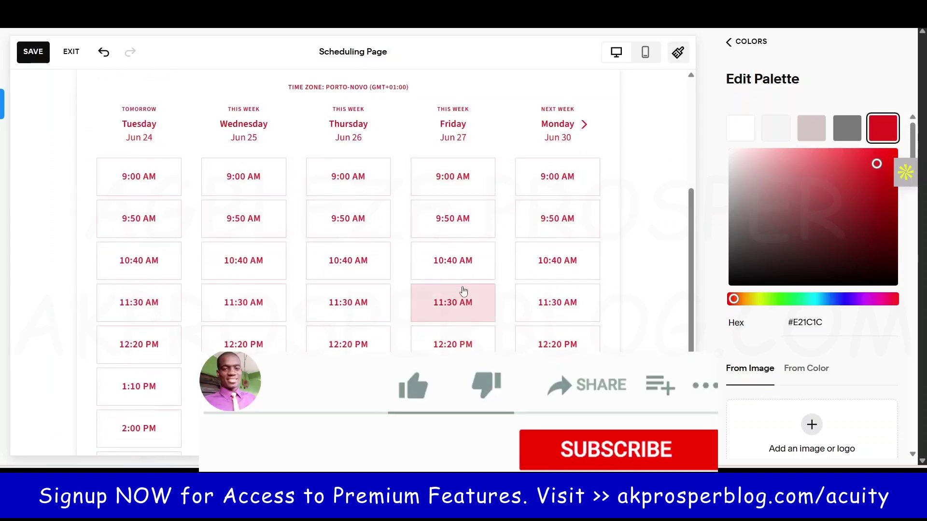
scroll(463, 296, down, 4)
scroll(463, 296, up, 9)
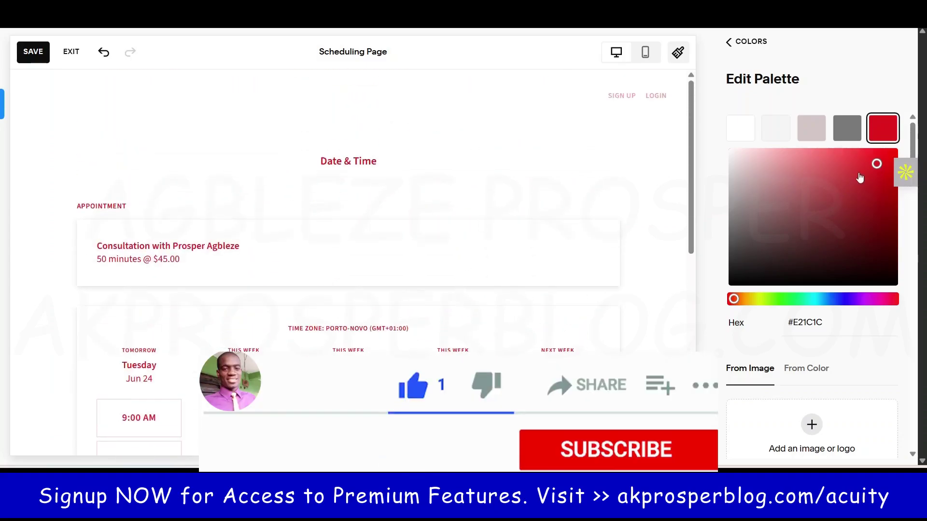
Set the darkest palette swatch to #191919 and look over the preview and palette options
drag(769, 229, 710, 273)
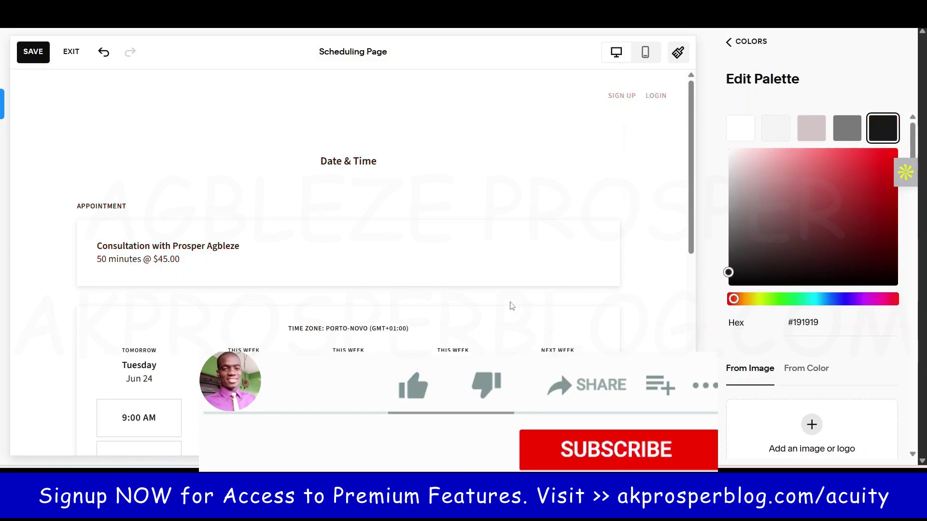
scroll(513, 307, down, 5)
scroll(482, 271, up, 6)
scroll(843, 307, down, 2)
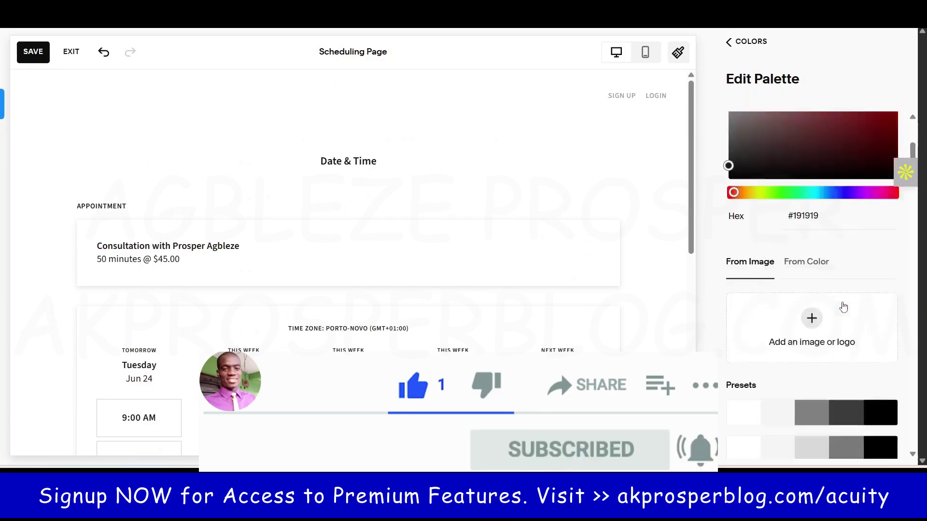
scroll(843, 307, down, 5)
scroll(821, 328, up, 5)
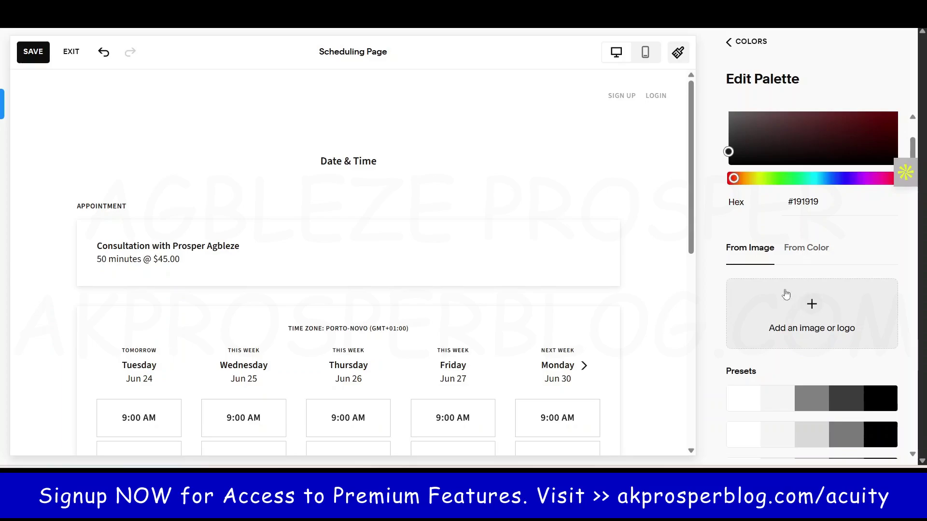
Add the "capital city legal" logo image as the source for the color palette
click(816, 308)
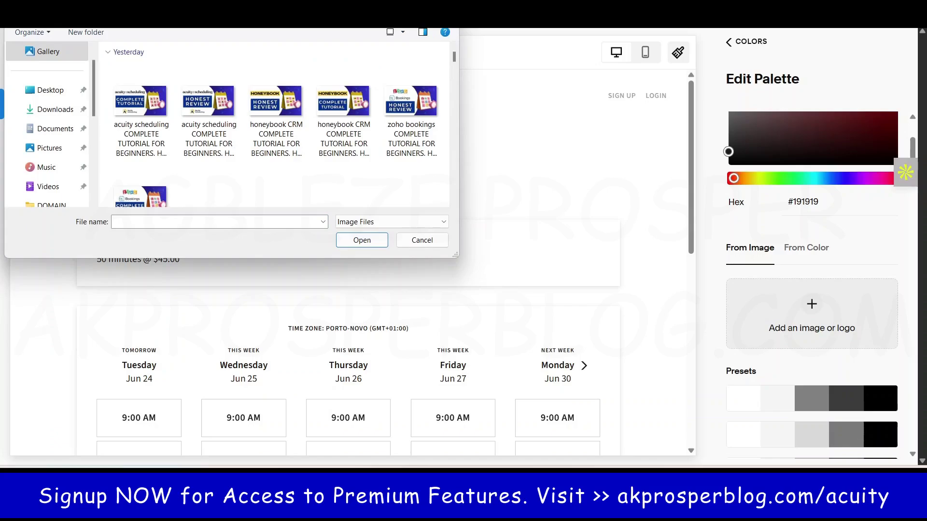
text(capi)
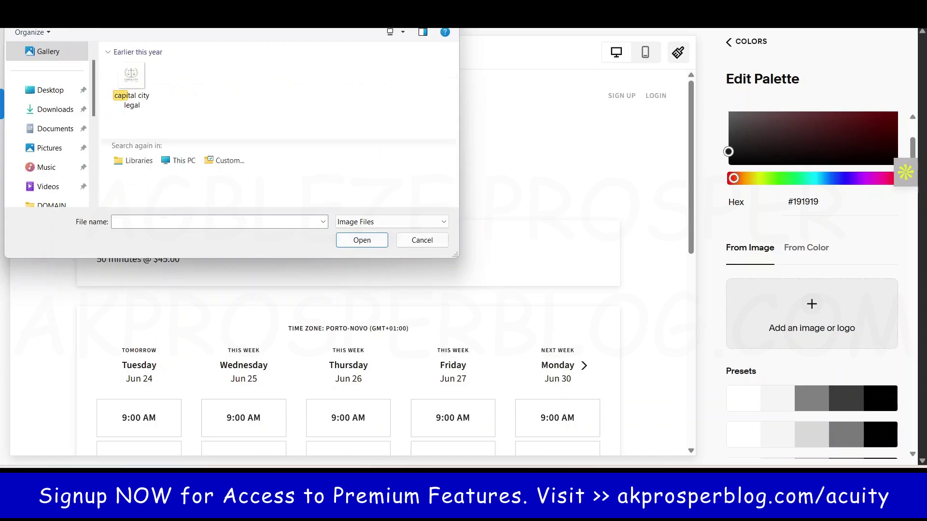
click(124, 71)
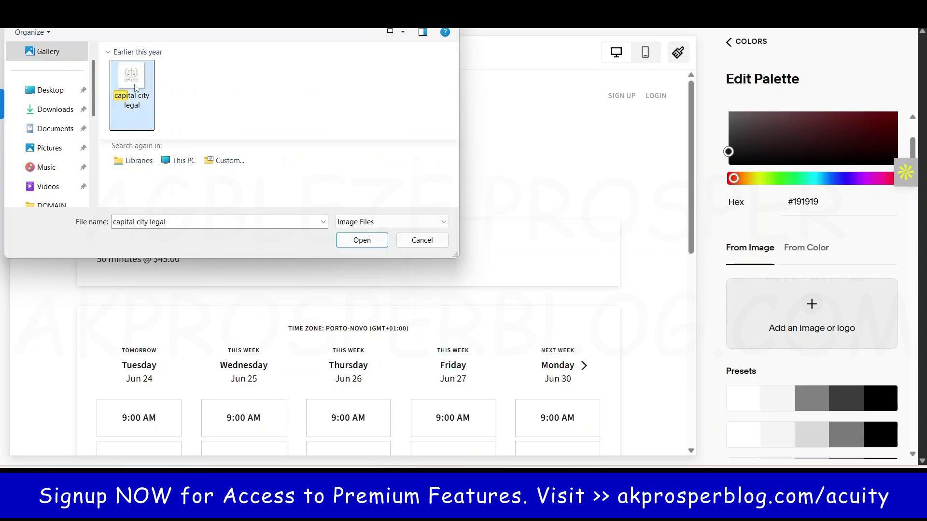
click(378, 244)
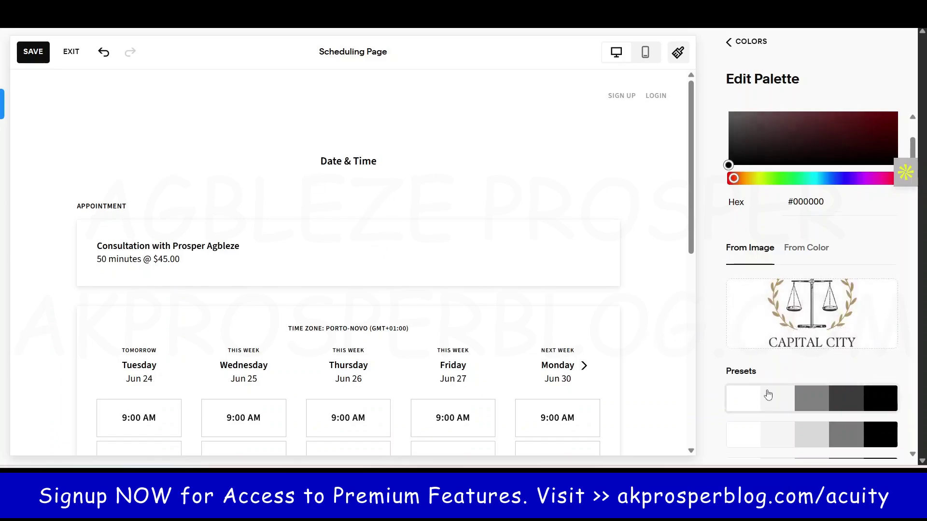
Apply the preset palette with beige, gold and burgundy tones to the scheduling page
scroll(768, 387, down, 5)
scroll(781, 338, down, 5)
scroll(796, 318, up, 7)
click(830, 368)
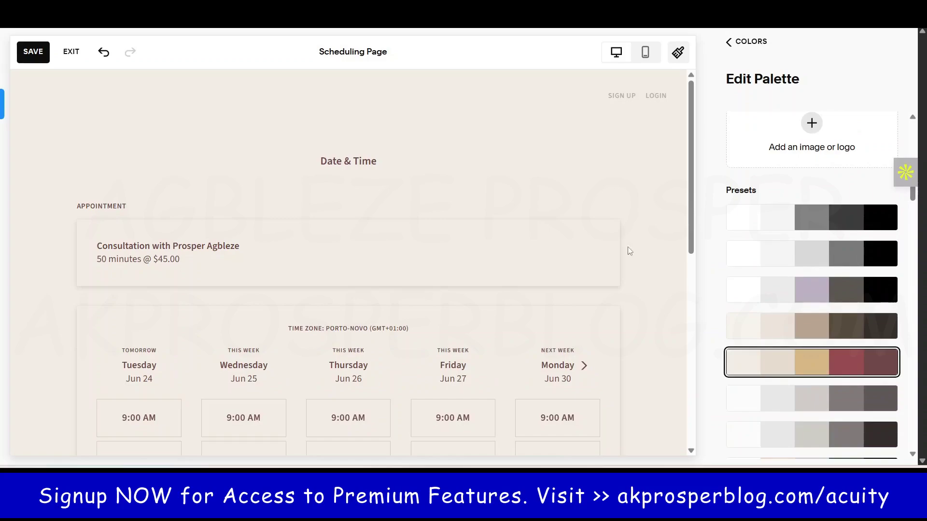
scroll(800, 265, up, 6)
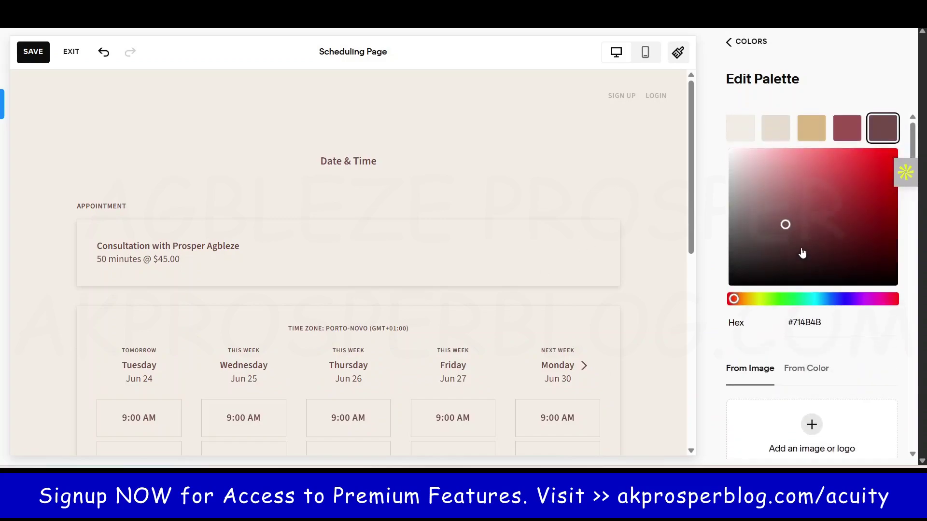
Try the peach, orange and black preset palette, followed by a different preset from the list
scroll(871, 286, down, 10)
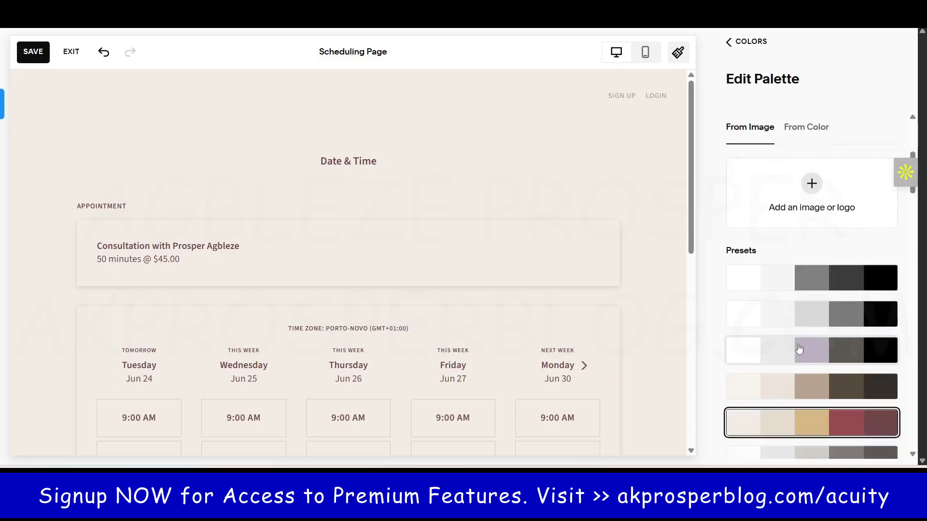
click(836, 281)
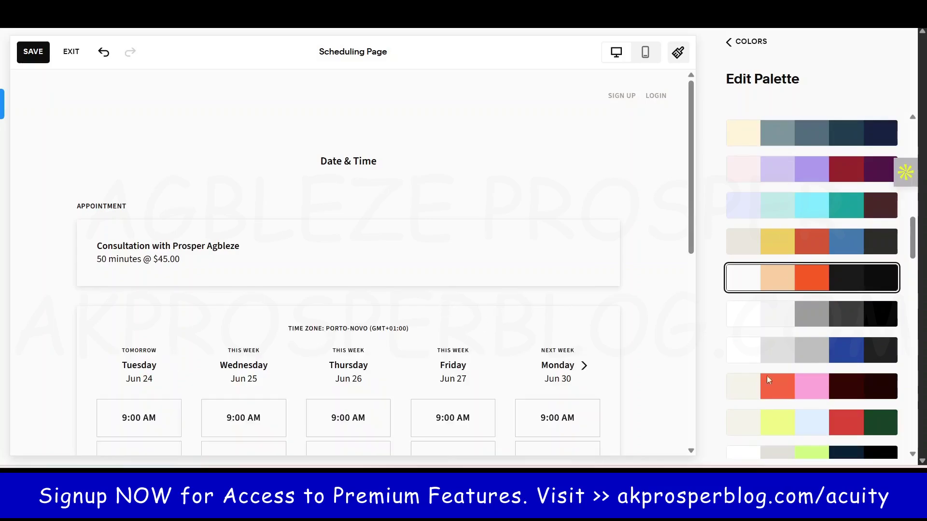
scroll(850, 407, down, 10)
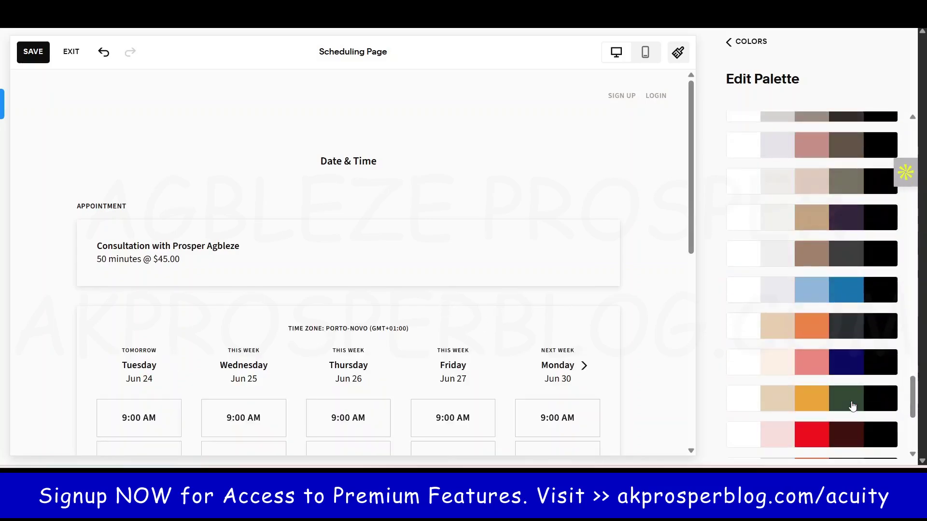
scroll(852, 407, up, 10)
scroll(852, 402, up, 6)
click(864, 443)
Apply the preset palette of off-white, peach, orange and near-black tones and check it in the page preview
scroll(461, 350, down, 5)
scroll(461, 350, up, 5)
scroll(817, 363, up, 5)
scroll(818, 364, down, 10)
scroll(817, 365, down, 2)
click(816, 209)
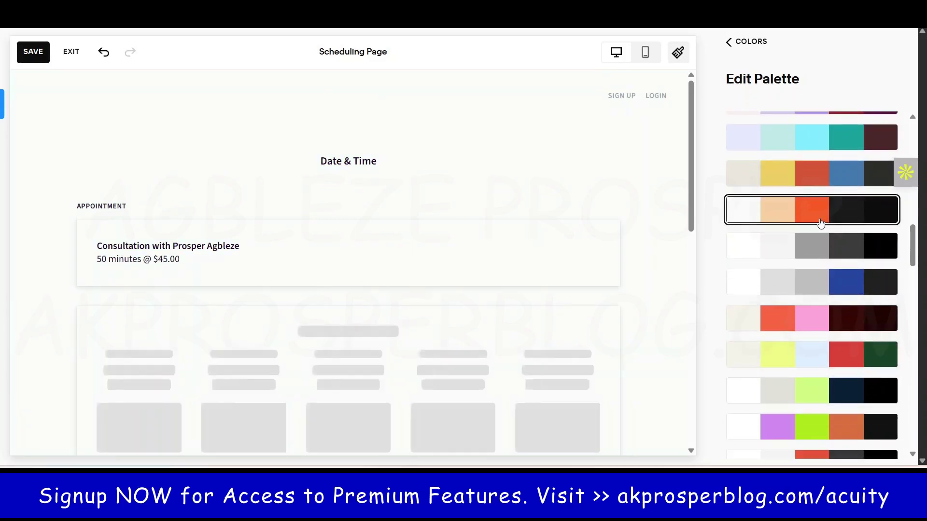
scroll(448, 289, down, 6)
scroll(437, 301, up, 6)
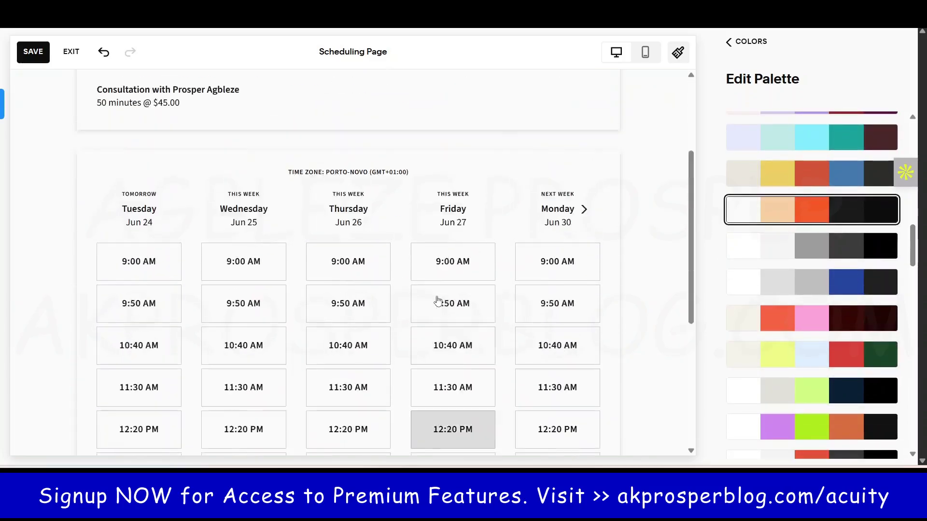
scroll(761, 252, down, 5)
Browse the remaining preset palettes and return to the color picker and image source options
scroll(760, 265, down, 15)
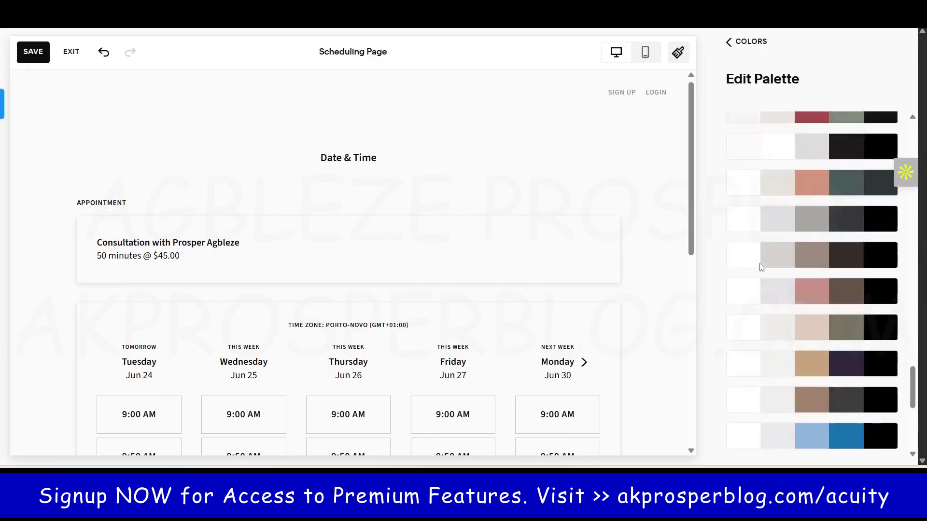
scroll(761, 271, up, 20)
scroll(760, 271, up, 10)
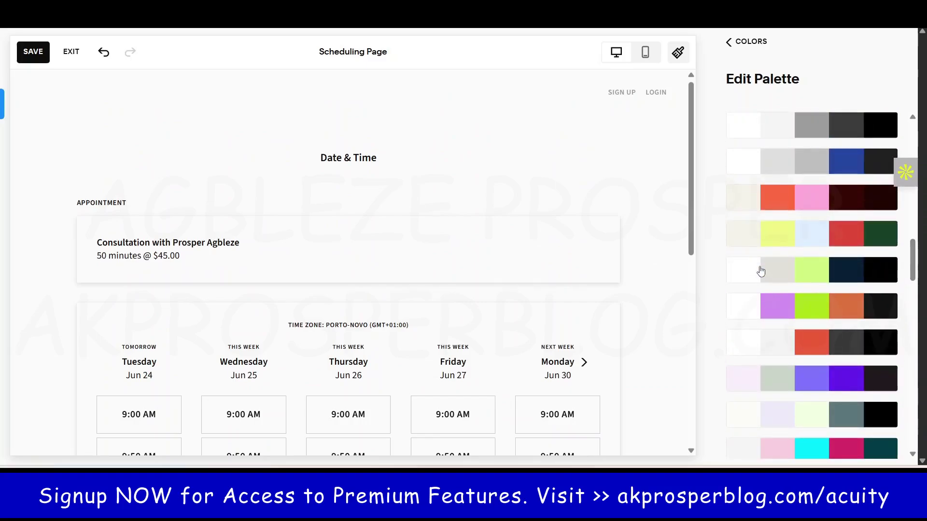
scroll(760, 271, down, 1)
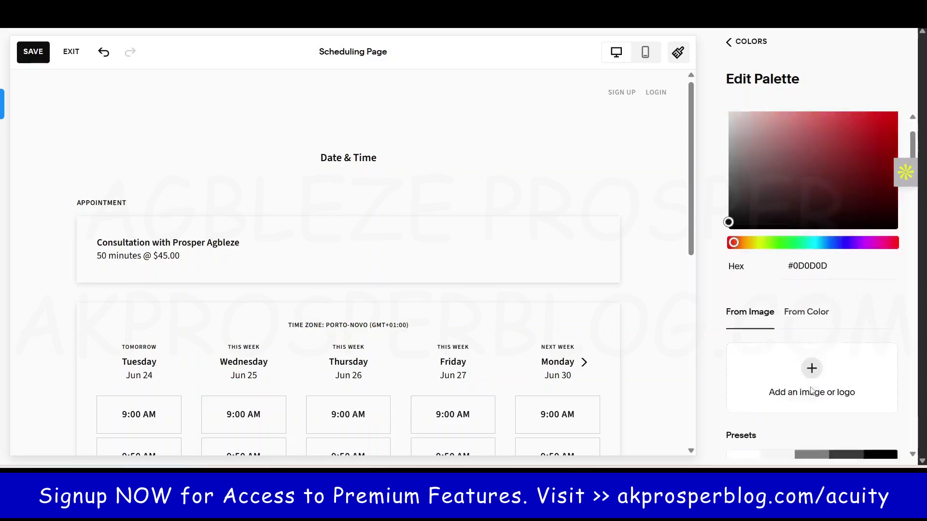
Save the scheduling page's color palette changes and open the page's settings
scroll(760, 272, up, 1)
scroll(647, 269, down, 8)
scroll(651, 268, up, 7)
scroll(651, 269, up, 1)
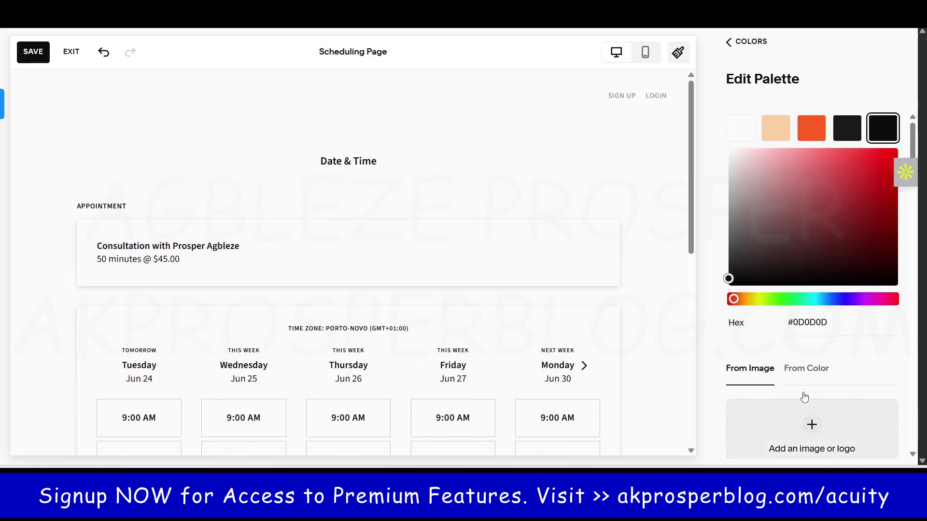
click(30, 52)
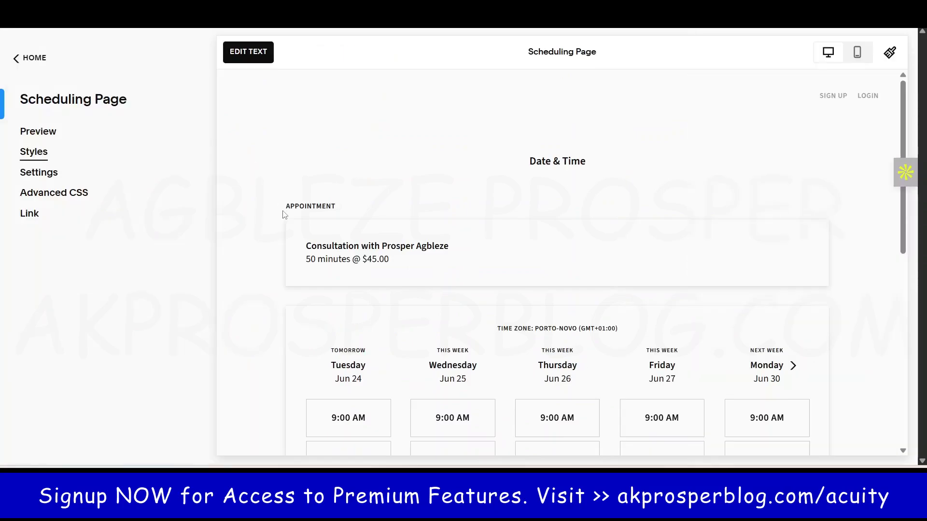
click(41, 173)
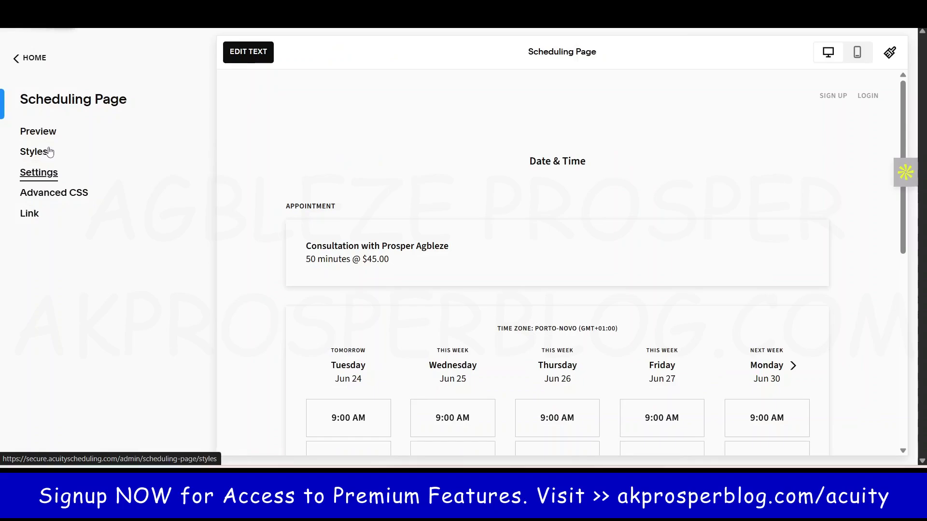
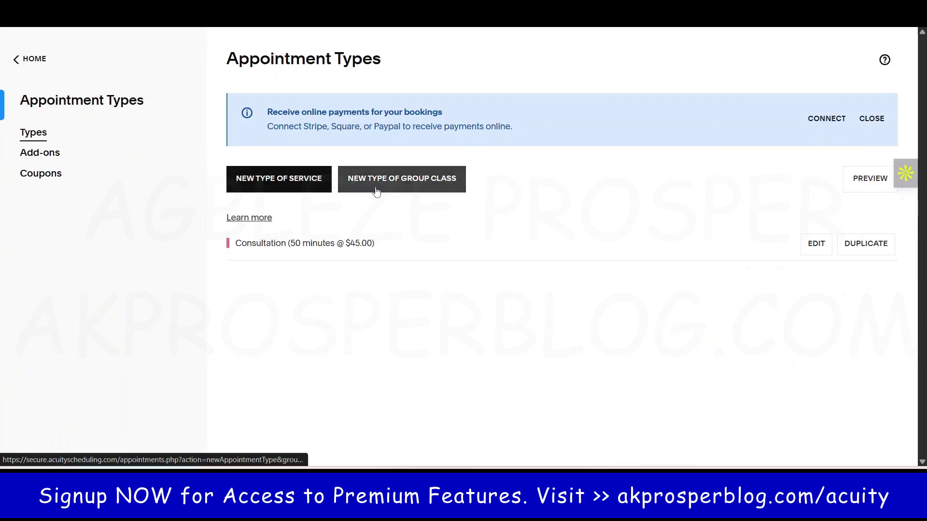
Start a new type of service and name it "Family Law Consultation"
click(282, 186)
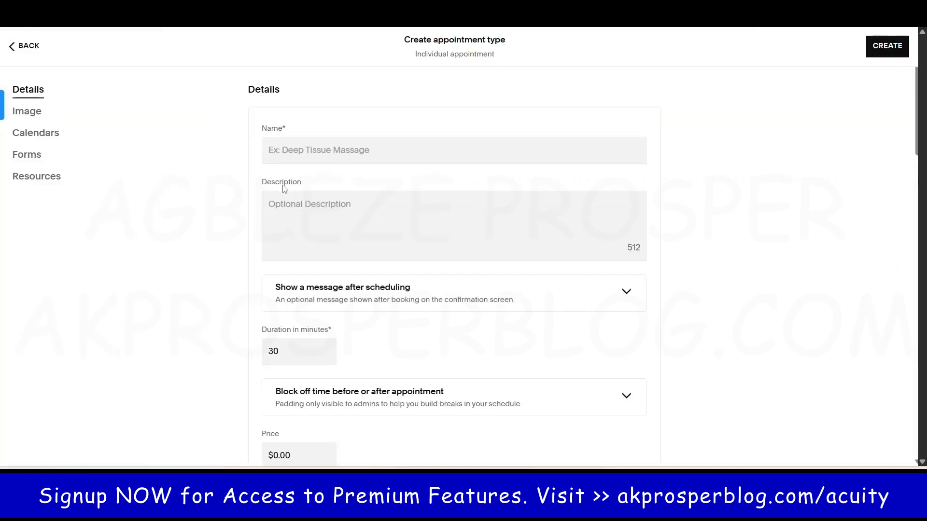
click(355, 149)
text(Fa)
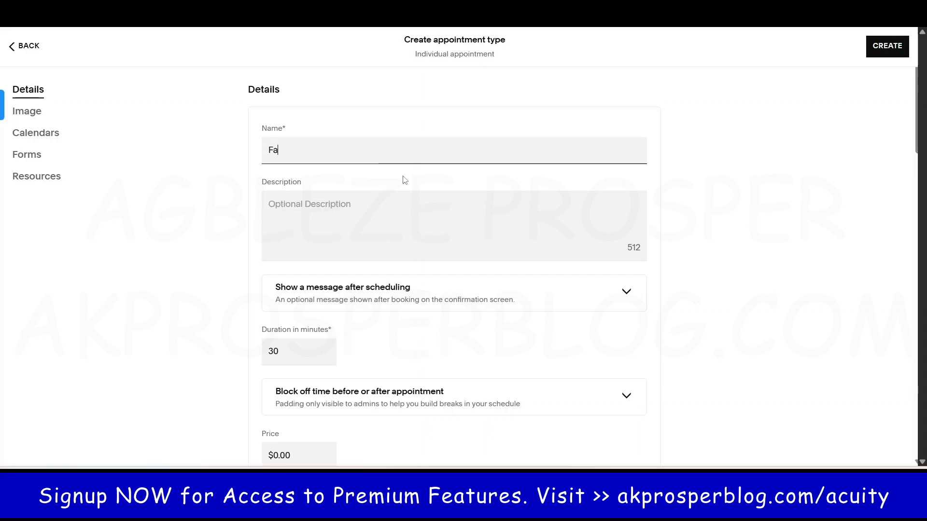
text(mily Law )
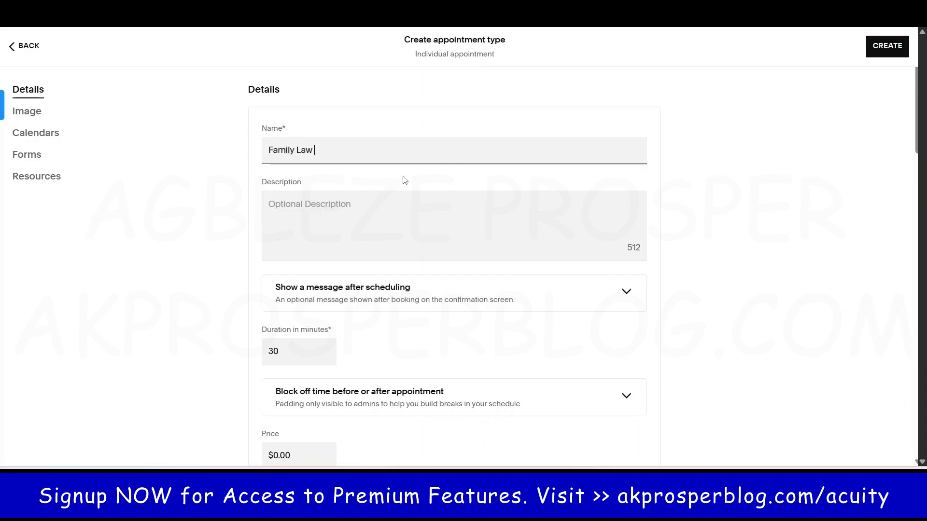
text(consultation)
key(BackSpace)
text(C)
Describe the service as "Need legal advice with family related case? Book an appointment with us today and a family law professional will get in touch with you."
click(359, 205)
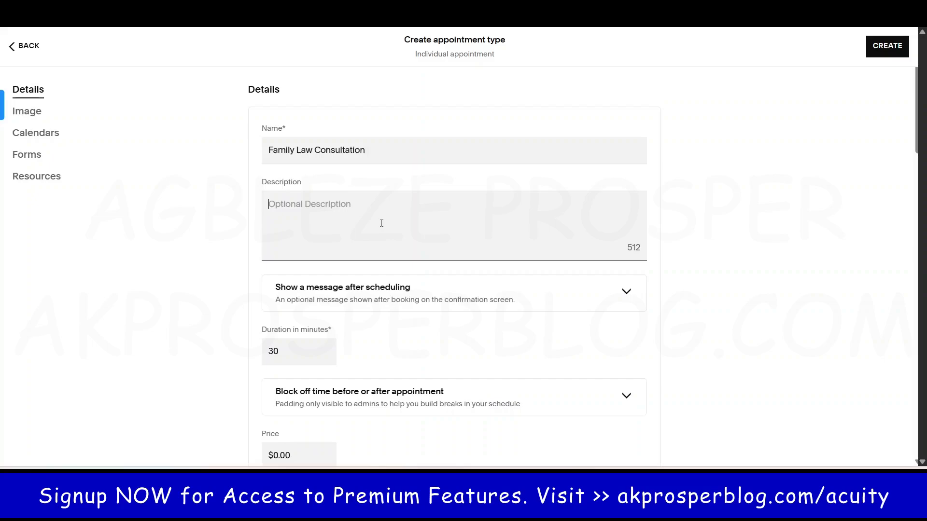
text(Need legal advice with family related case? Book an appointment with us today and a family law professional will get in touch with you.)
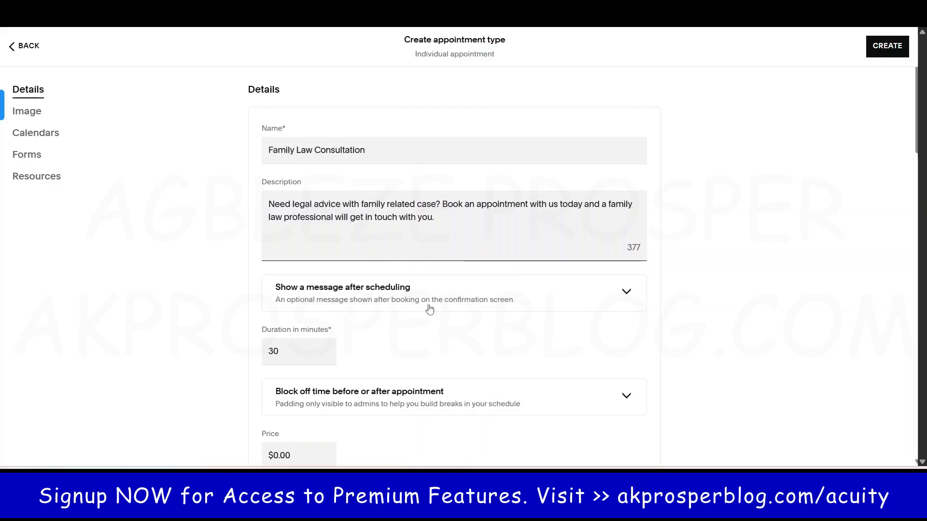
Expand the optional message shown after scheduling and set the appointment duration to 40 minutes
click(525, 303)
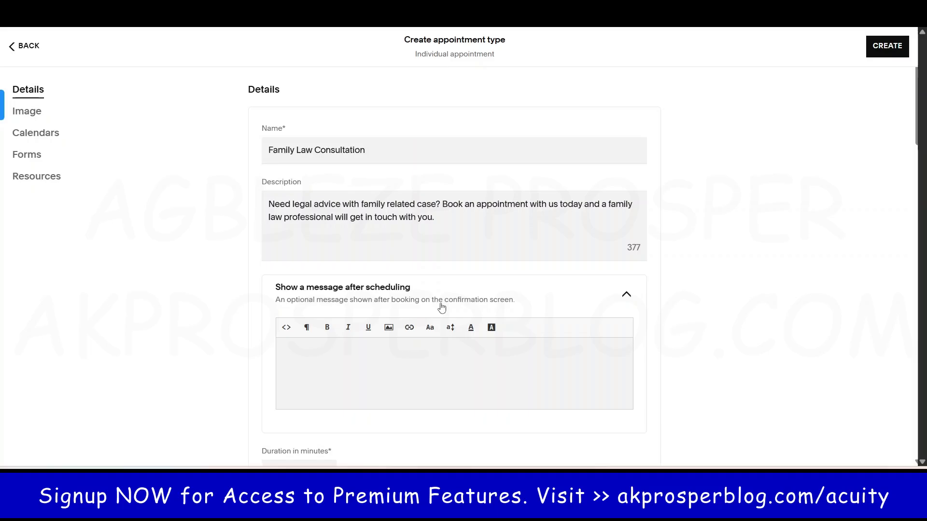
scroll(730, 337, down, 4)
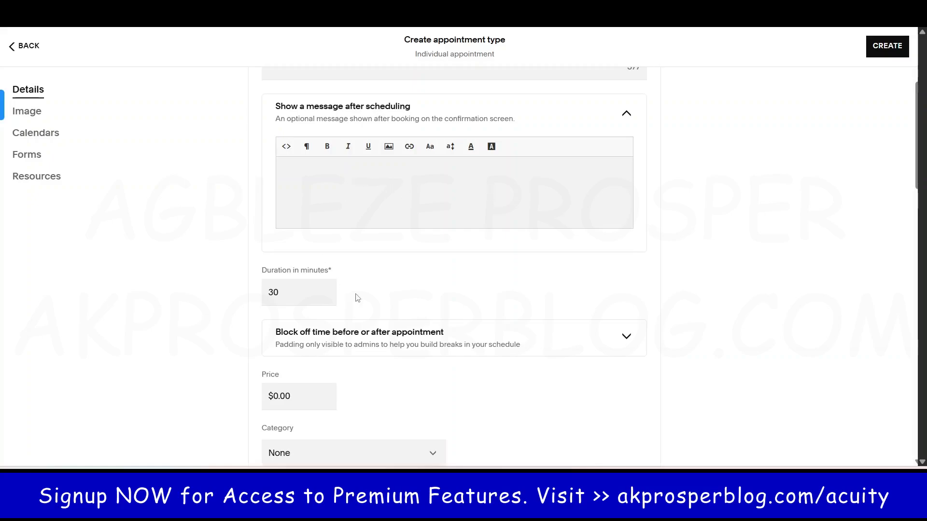
drag(316, 293, 257, 297)
text(40)
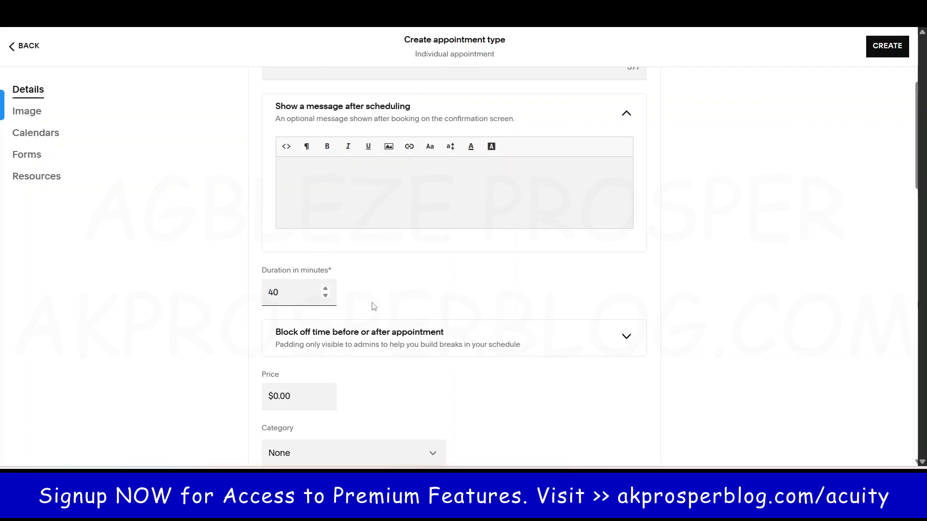
click(804, 285)
Block off 10 minutes of padding after the appointment
scroll(804, 287, down, 1)
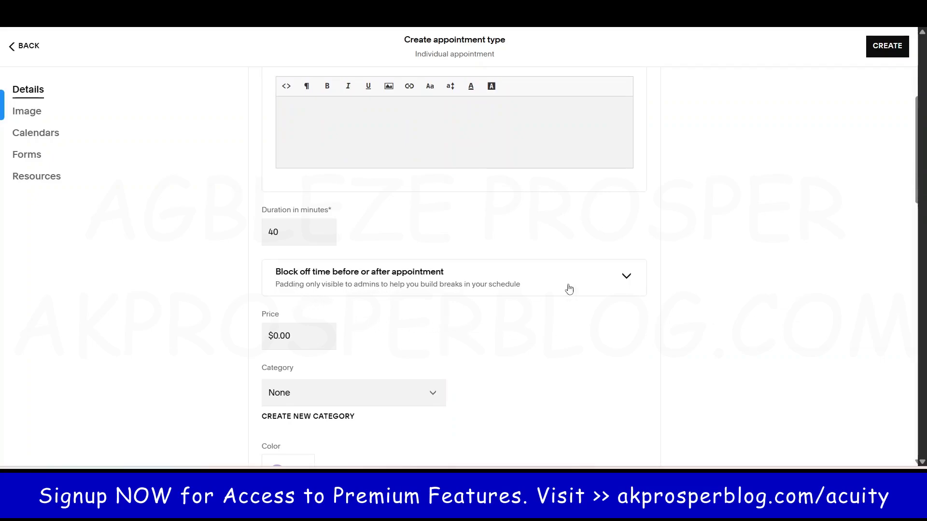
click(626, 276)
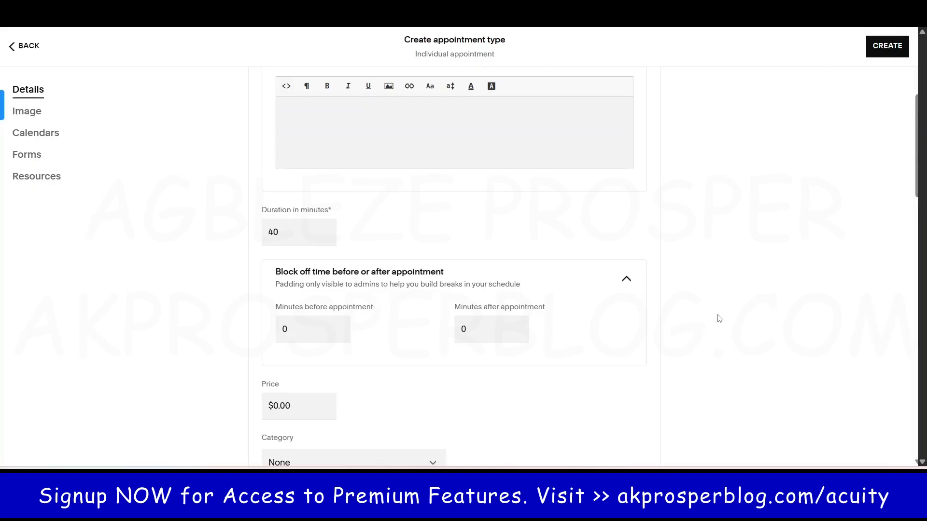
scroll(282, 178, down, 2)
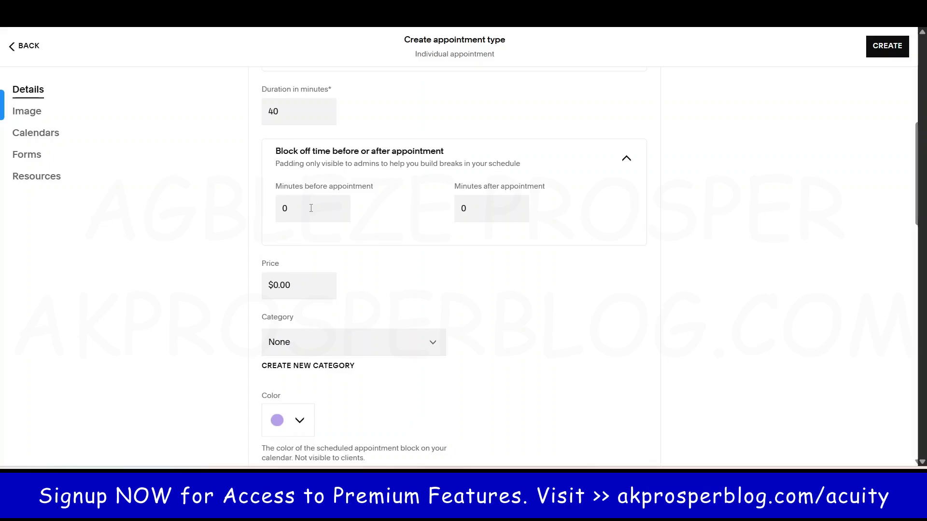
click(467, 208)
key(BackSpace)
text(10)
click(665, 241)
Create and assign a new category named "Consultation" and set the appointment's calendar color to red
click(279, 284)
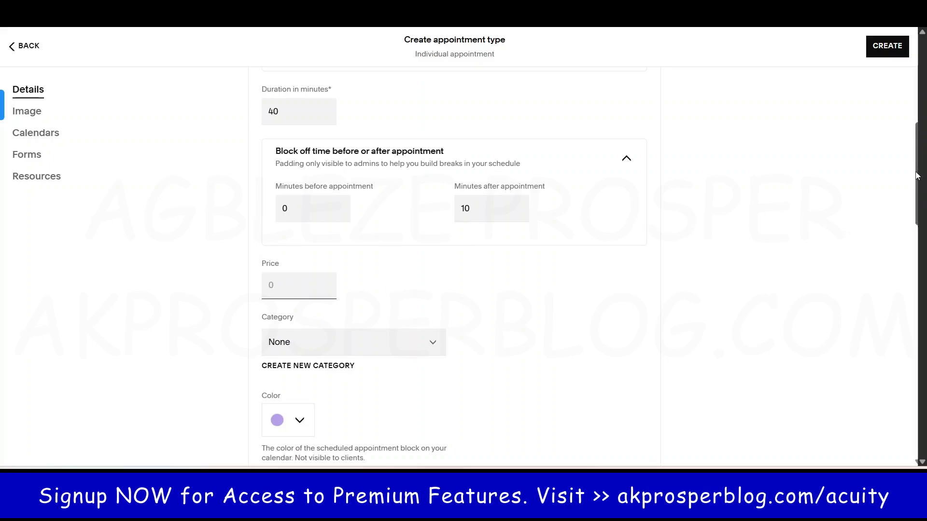
drag(917, 178, 916, 213)
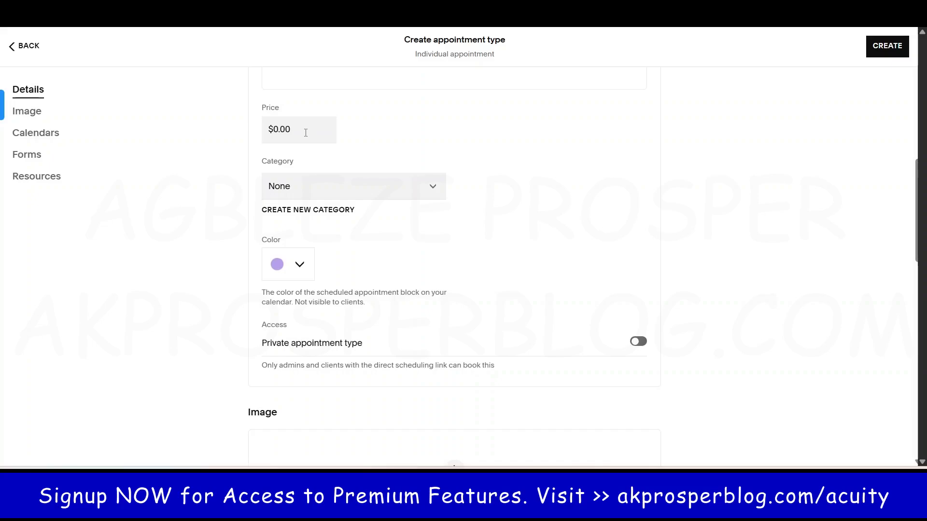
click(366, 188)
click(447, 189)
click(299, 211)
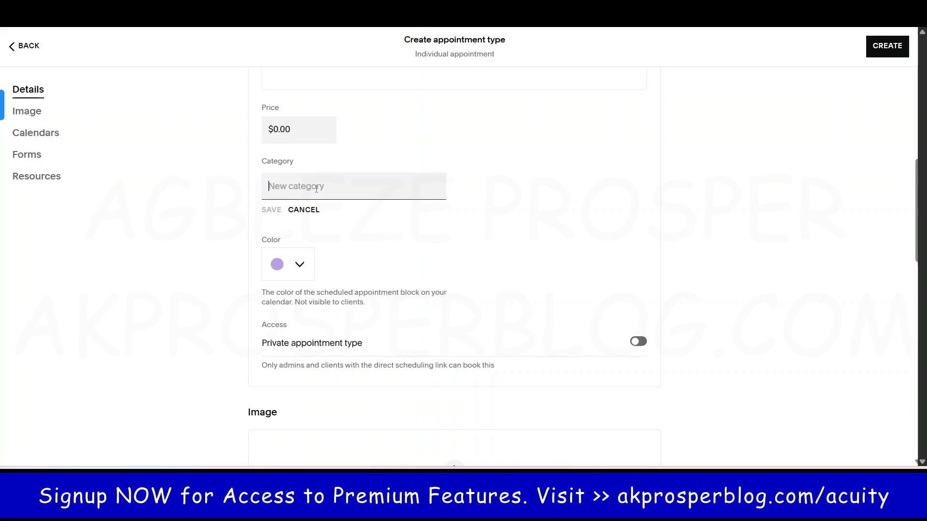
text(Consultation)
click(273, 210)
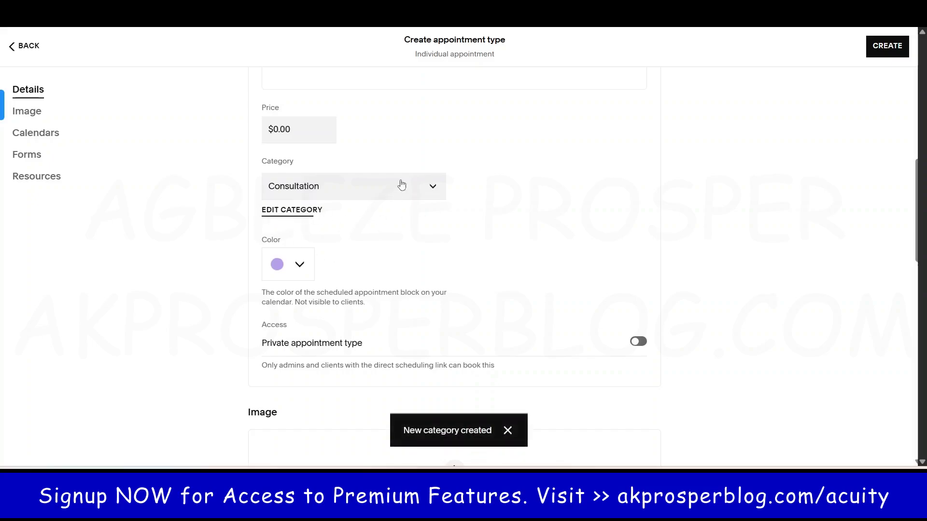
click(298, 264)
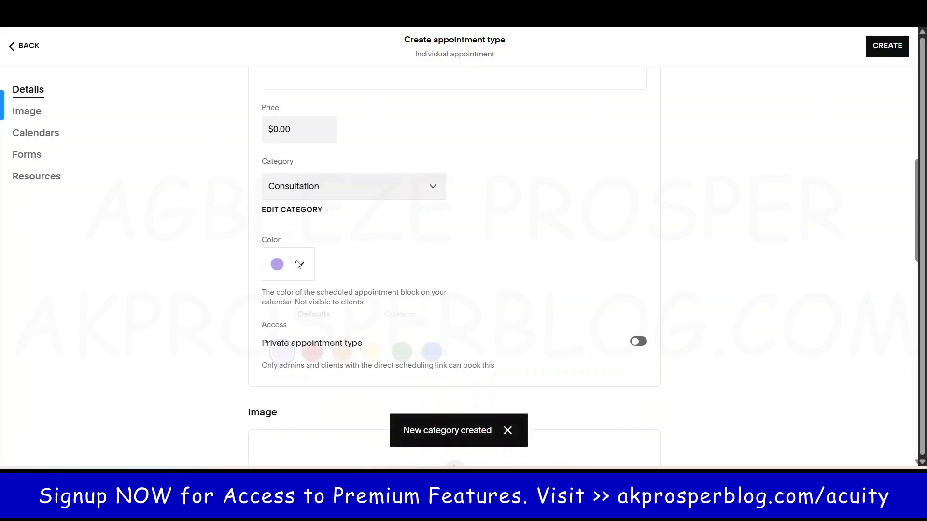
click(311, 351)
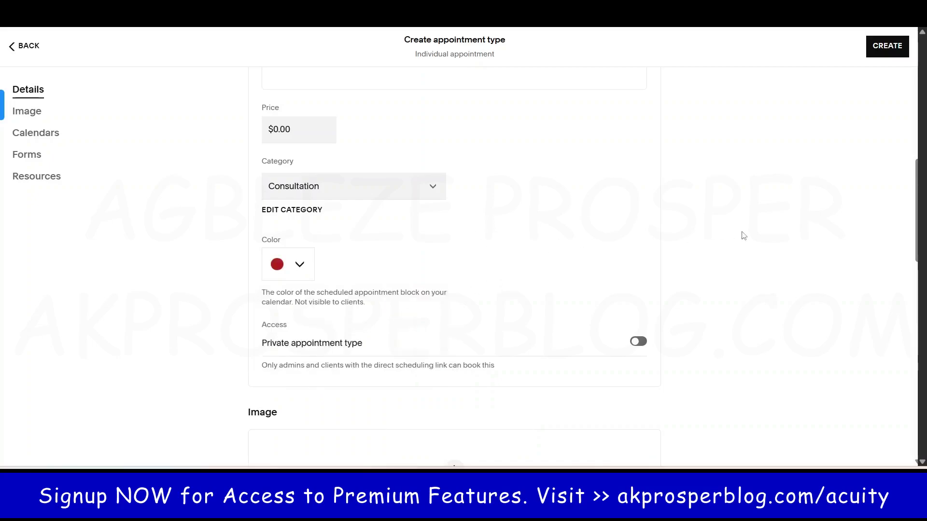
Try the private appointment type setting and look through the public scheduling page clients book from
drag(912, 203, 917, 234)
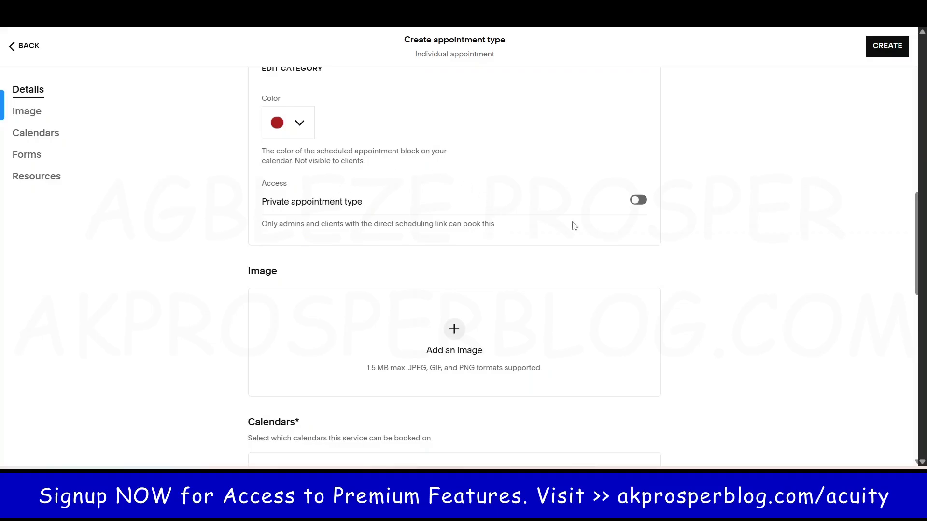
click(637, 200)
click(638, 200)
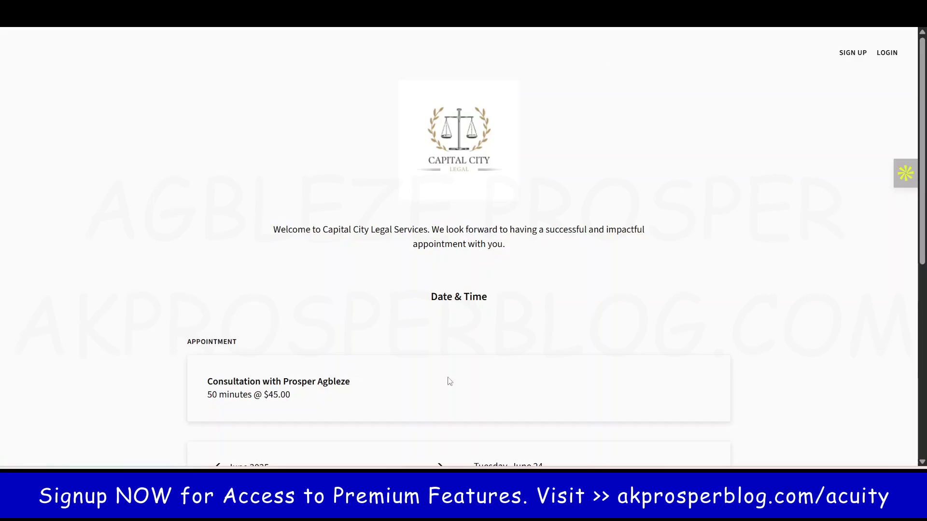
scroll(336, 240, down, 7)
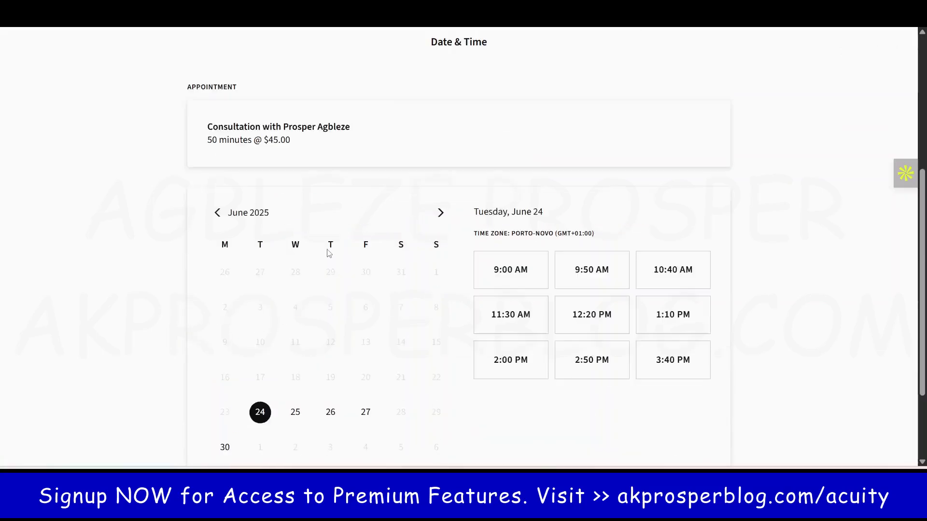
scroll(337, 240, up, 7)
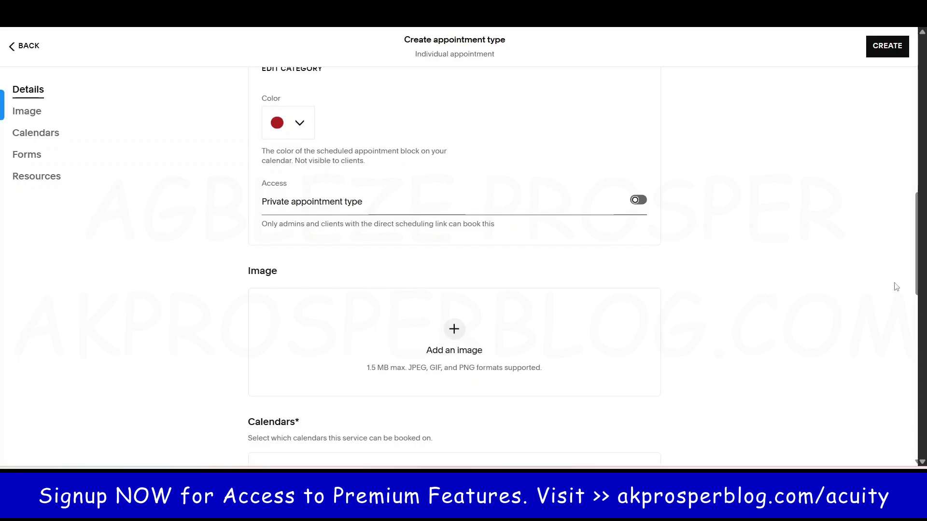
Add the image "Understanding Local Search Engine Optimization for Nigerian Business.jpg" to the appointment type and review the assigned calendar
scroll(922, 256, down, 1)
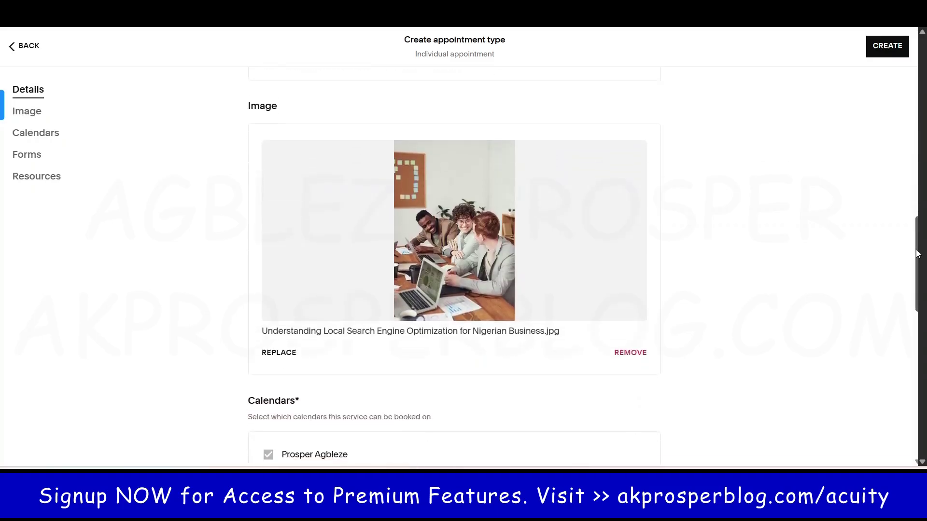
scroll(917, 254, down, 2)
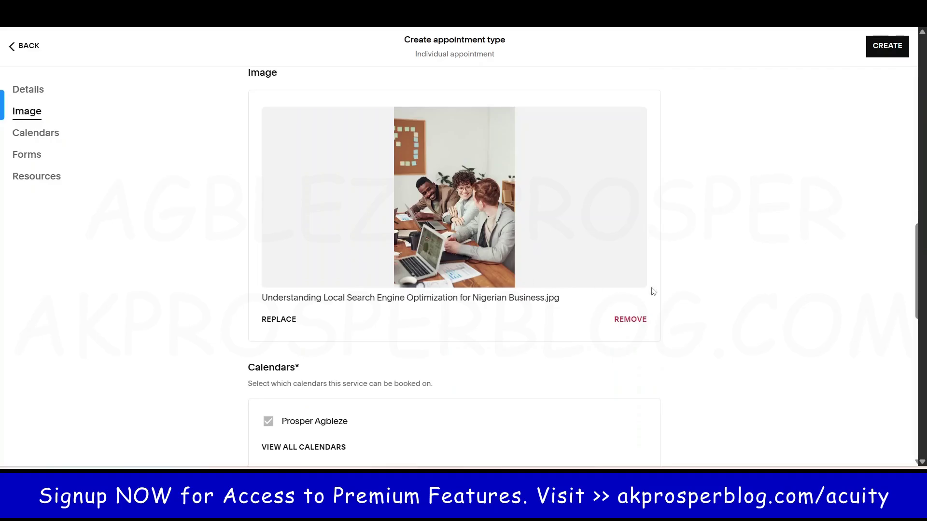
scroll(709, 285, down, 1)
scroll(772, 272, down, 3)
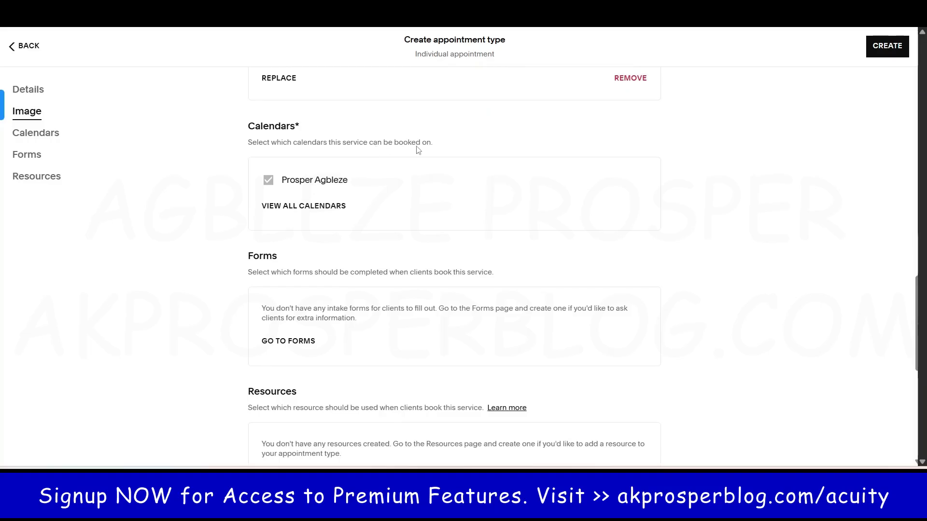
Try to view all calendars from the appointment type, then stay on the form without discarding its changes
click(292, 206)
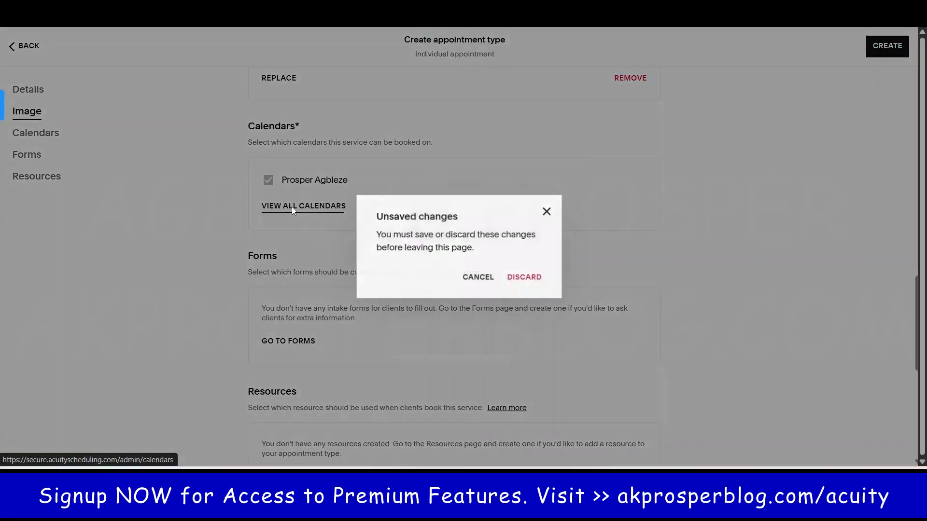
click(546, 212)
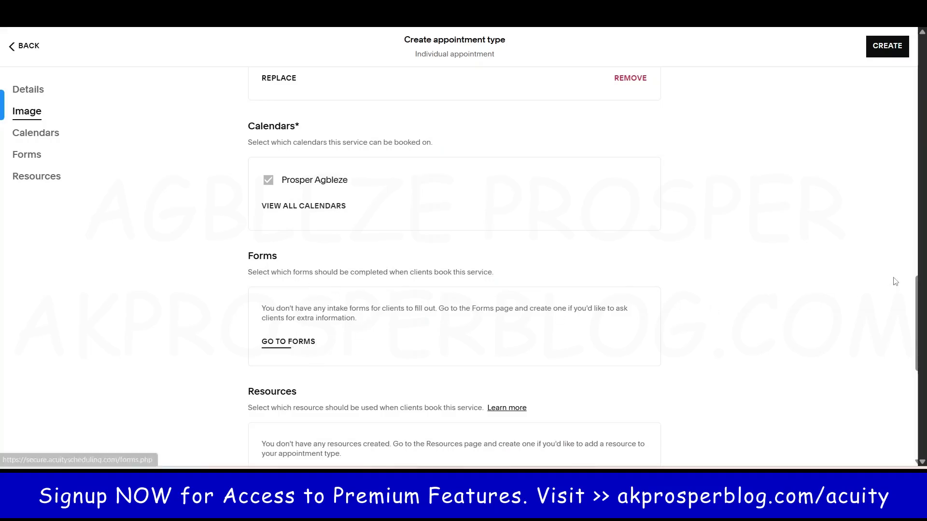
Review the forms and resources sections and create the Family Law Consultation appointment type
mouse_move(917, 309)
mouse_down()
mouse_move(918, 369)
mouse_move(918, 316)
mouse_up()
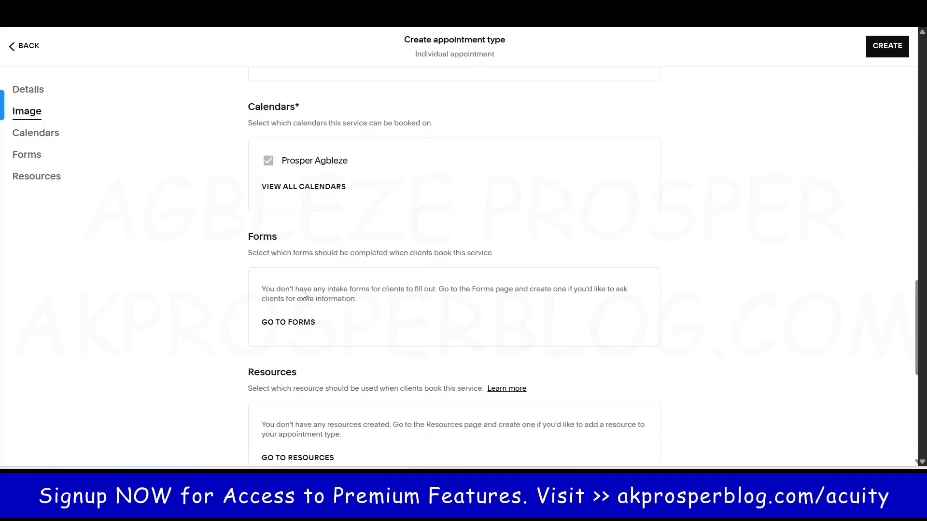
click(892, 55)
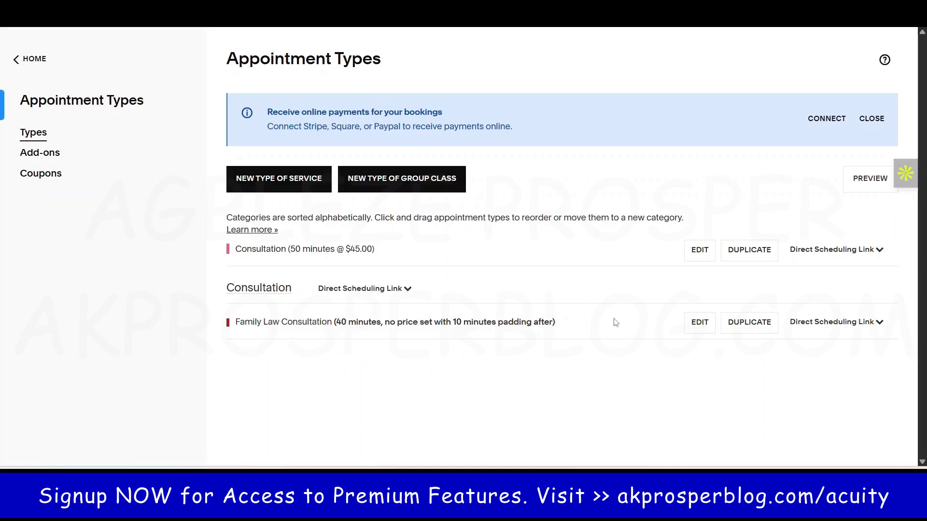
Go from the Family Law Consultation service to the intake forms and start a custom form named "family law questionaire"
click(700, 322)
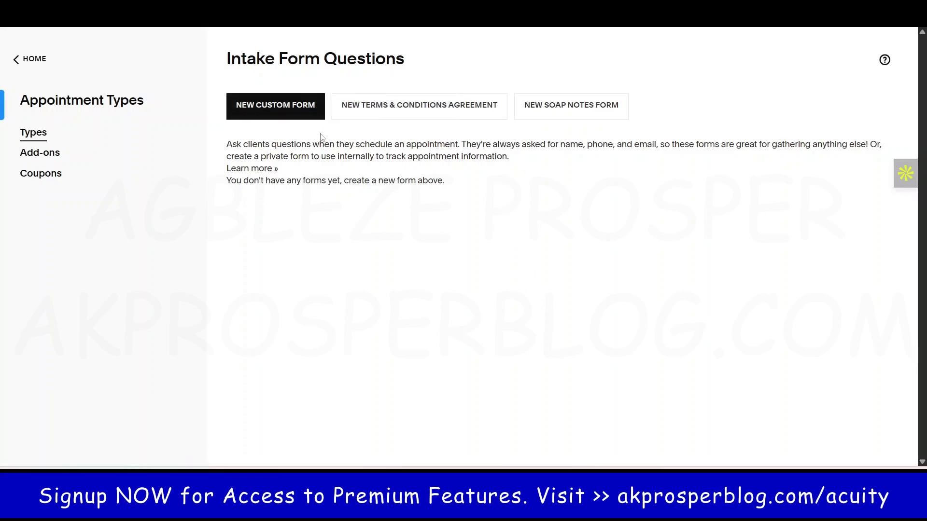
click(298, 116)
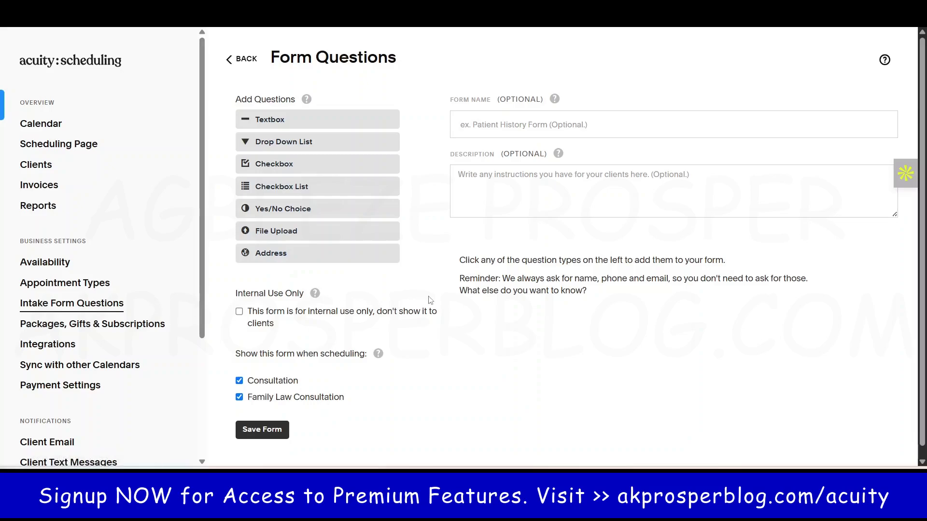
click(524, 124)
text(family law questionaire)
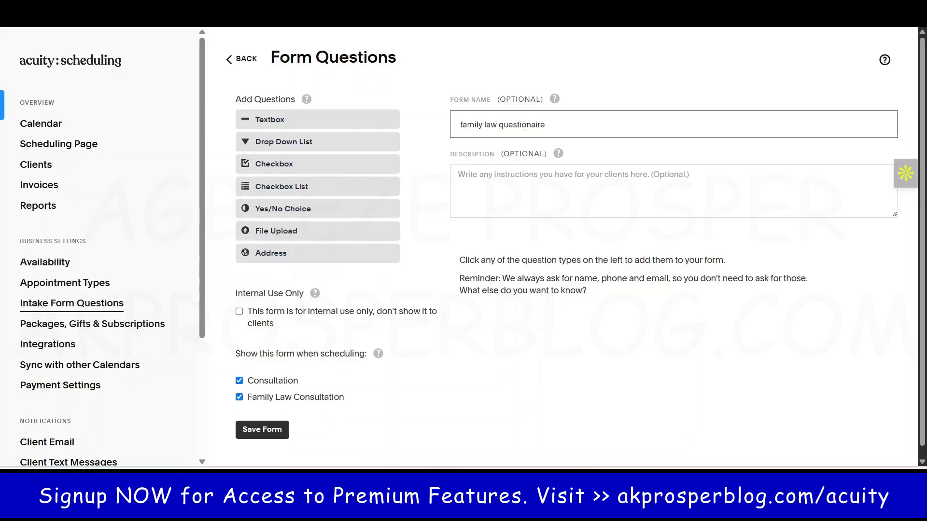
Read the form's instructions for adding question types and the reminder about details that are always requested from clients
click(612, 360)
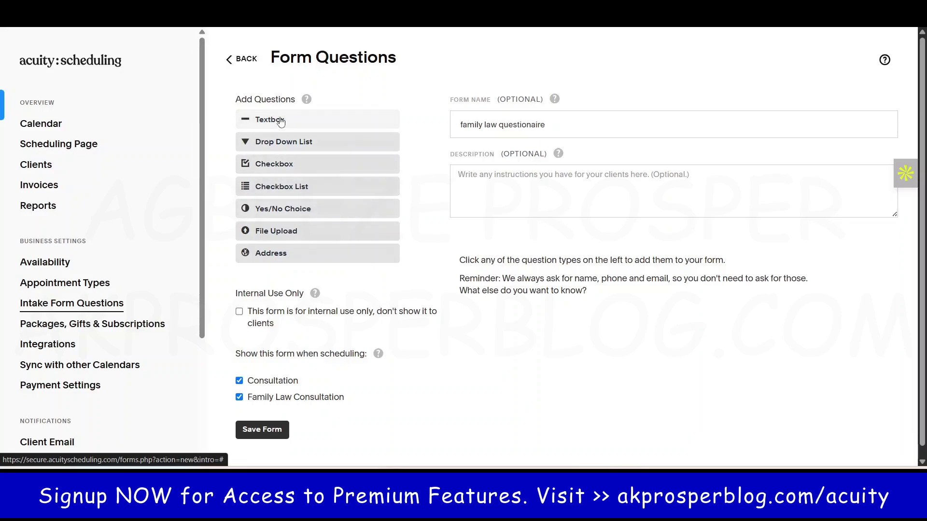
drag(459, 267, 724, 265)
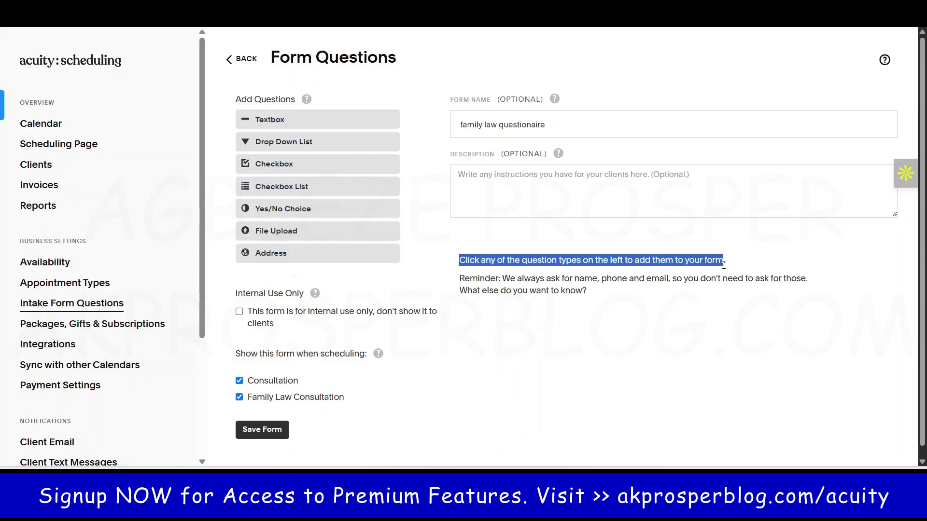
click(480, 287)
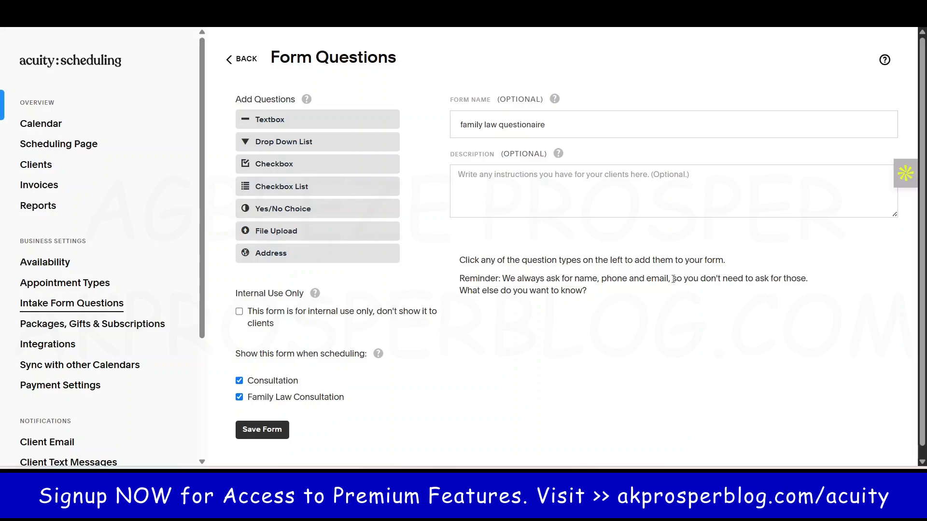
drag(592, 296, 462, 278)
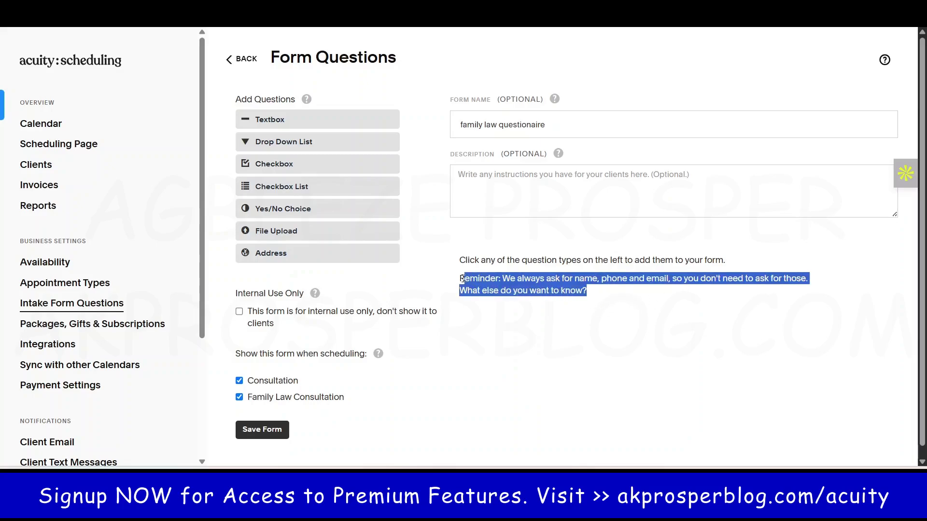
click(667, 301)
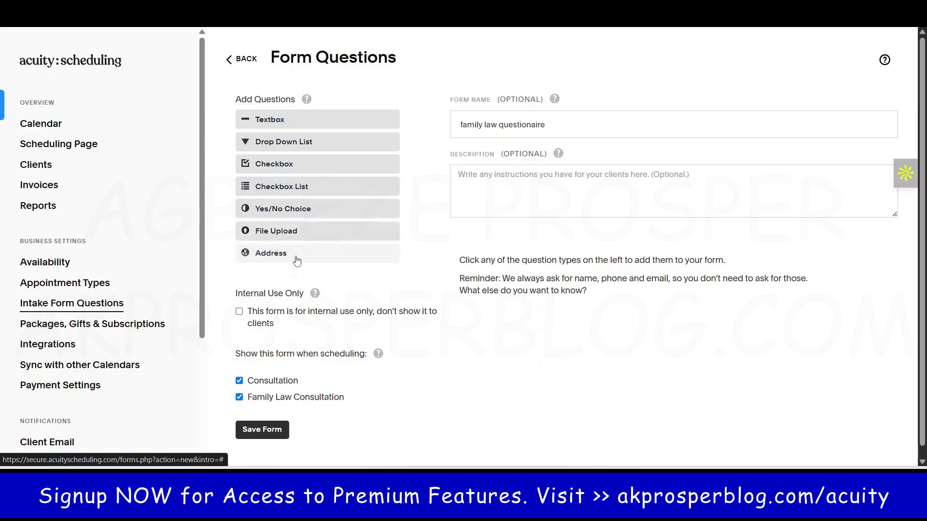
Add a required textbox question "Provide Legal Briefing/Summary" to the family law form
click(300, 122)
click(586, 263)
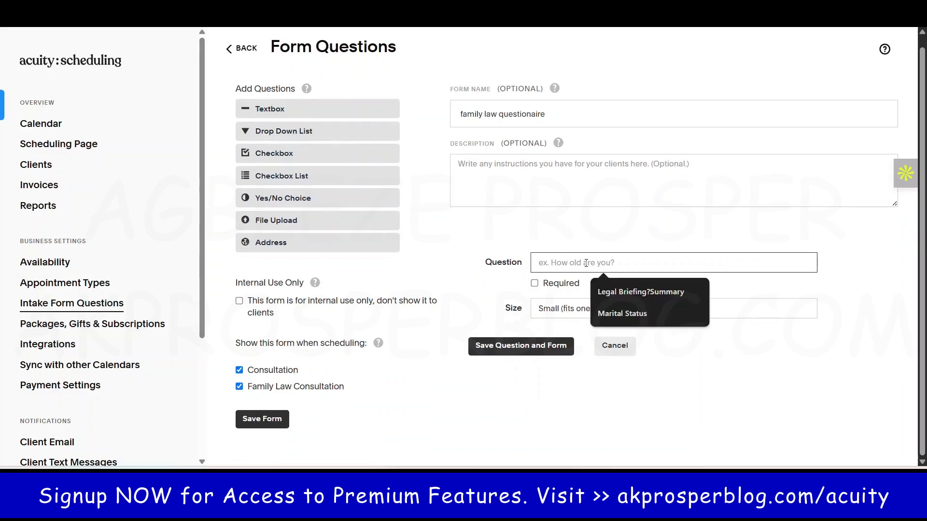
click(748, 364)
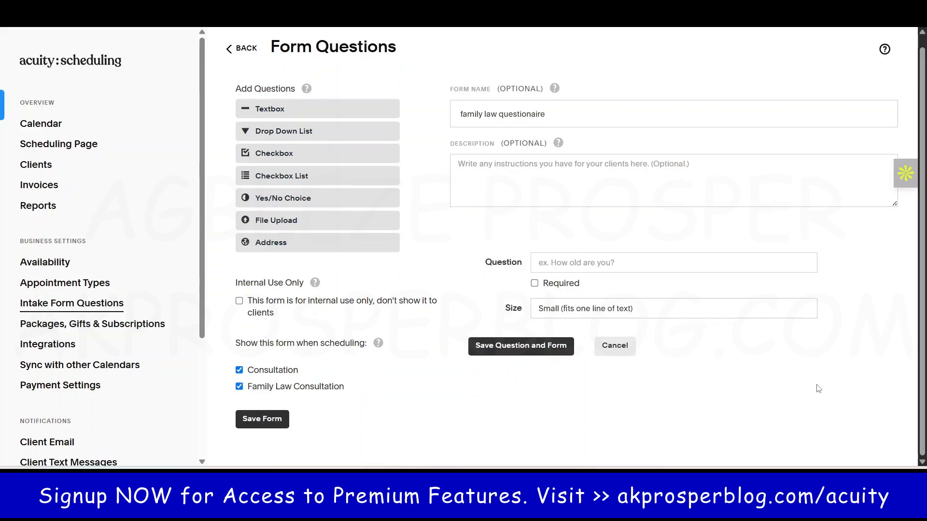
scroll(819, 388, up, 1)
click(642, 273)
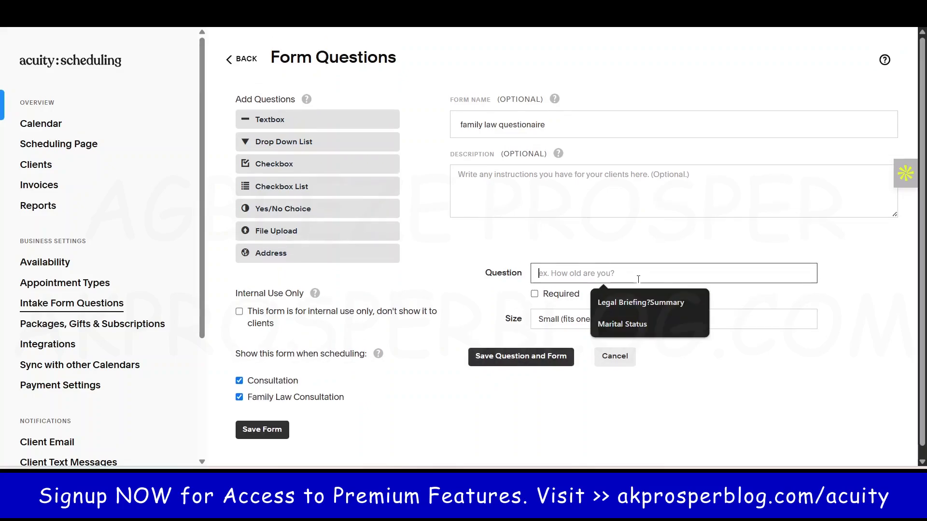
click(639, 309)
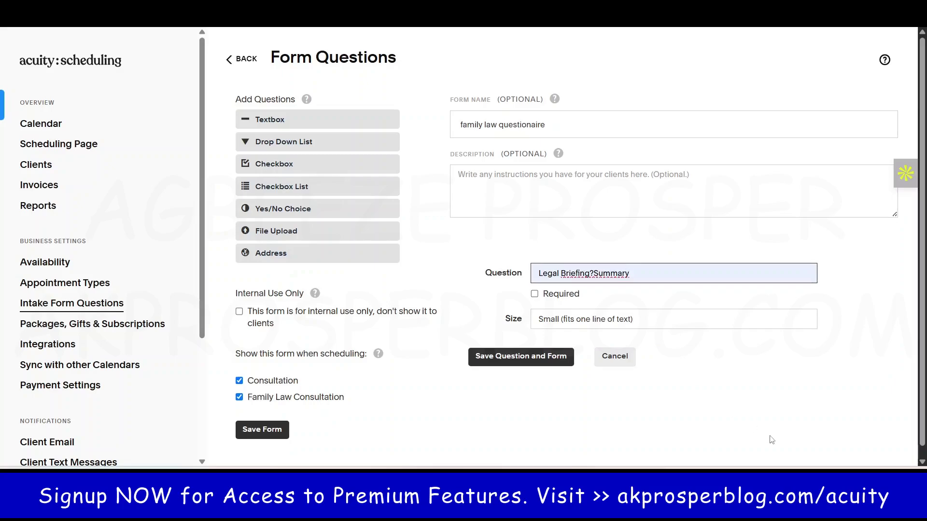
text(Provide)
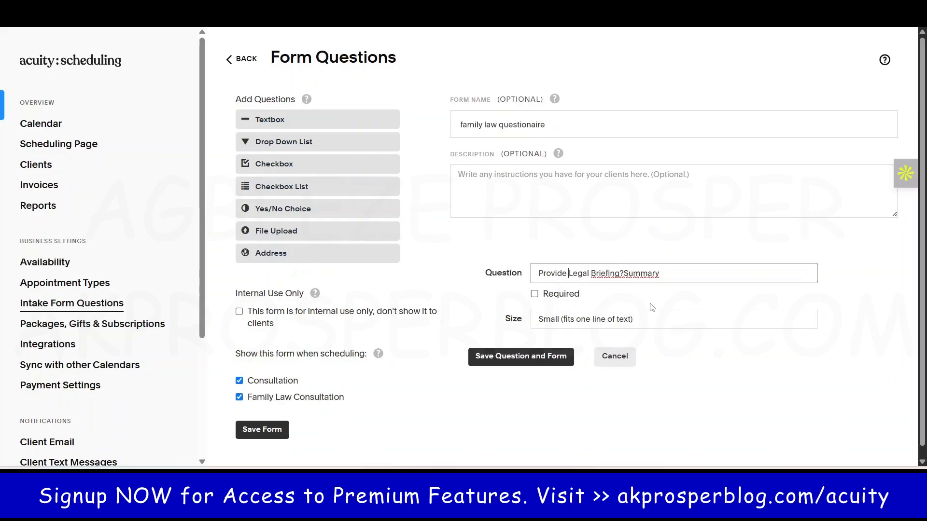
key(BackSpace)
text(/)
click(535, 294)
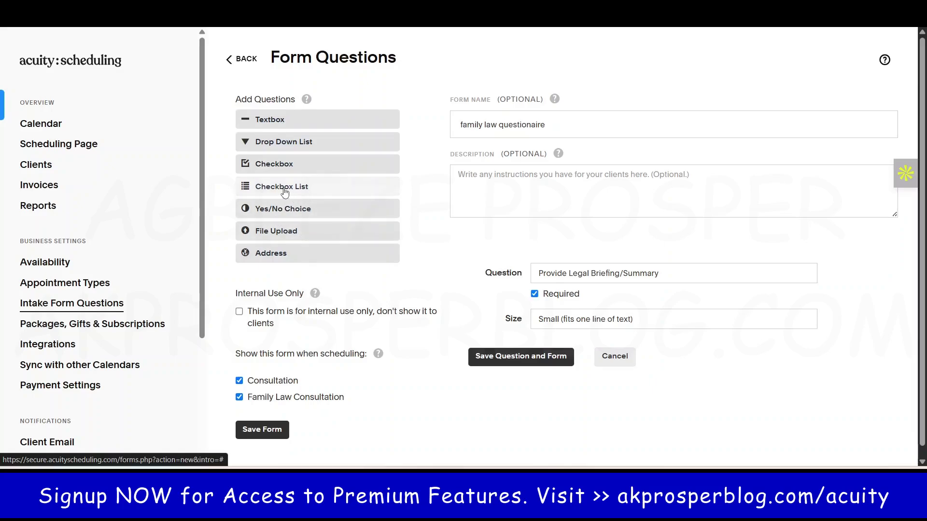
Add a required yes/no question "Are you married?" to the form
click(284, 210)
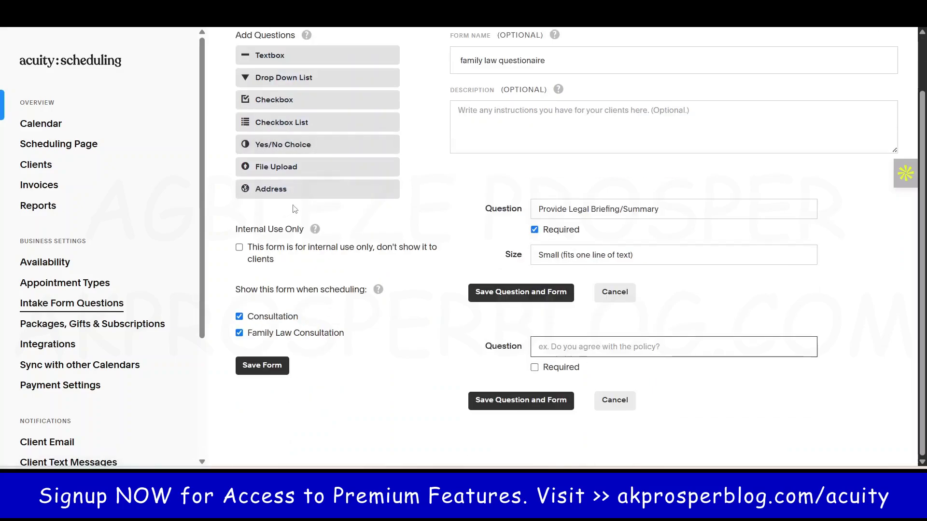
click(574, 347)
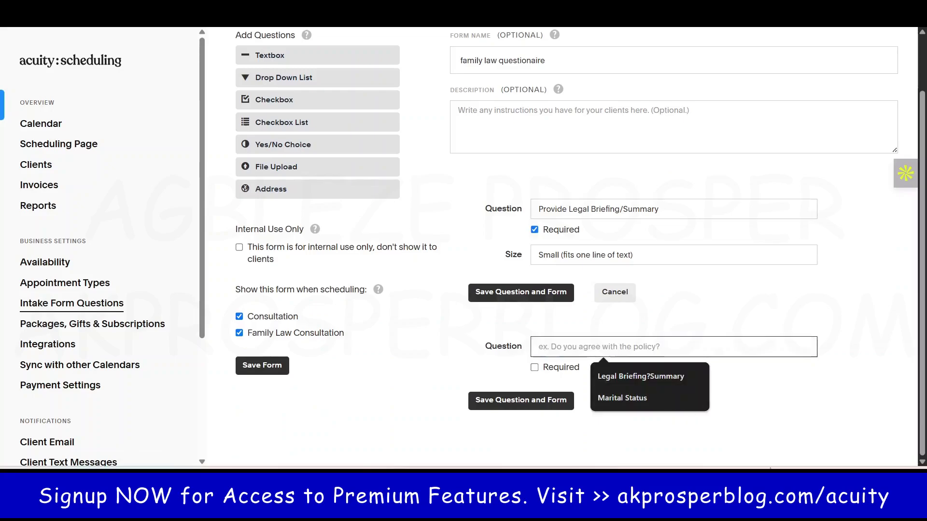
click(863, 436)
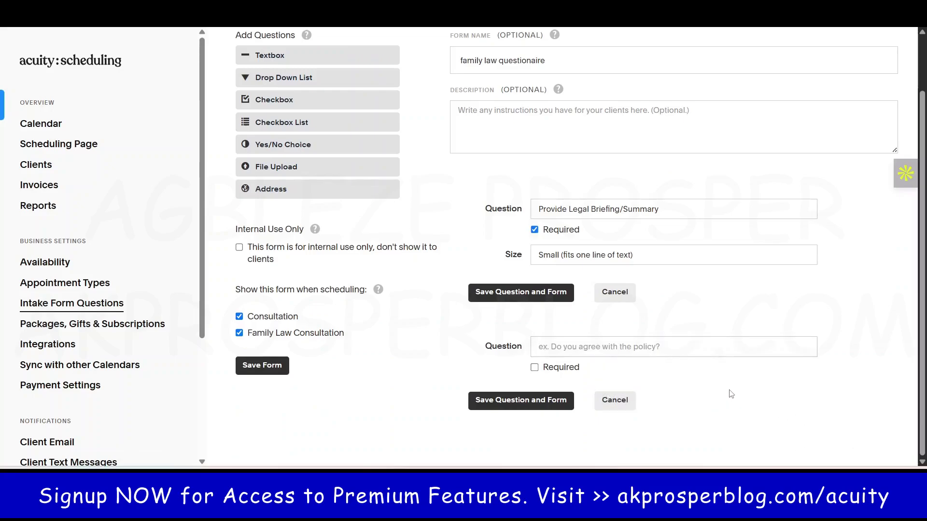
click(615, 352)
text(At)
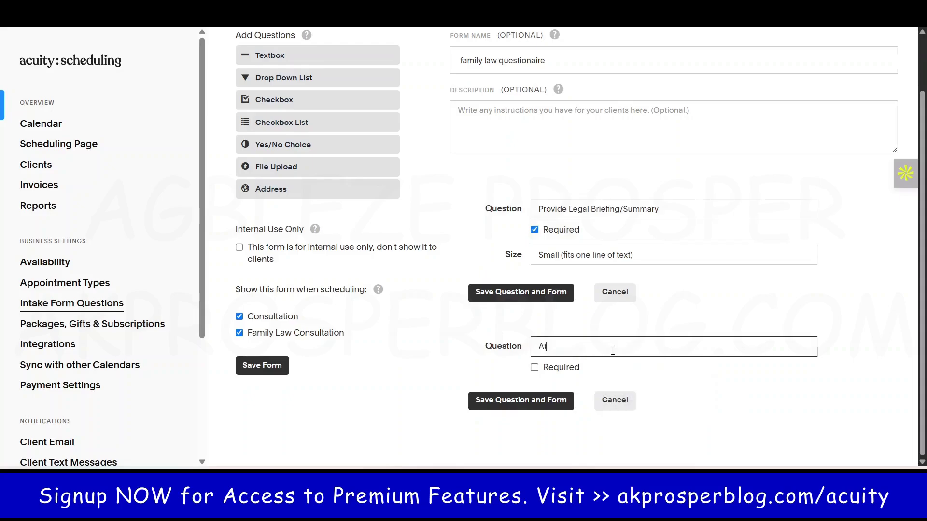
text(e you married)
click(535, 368)
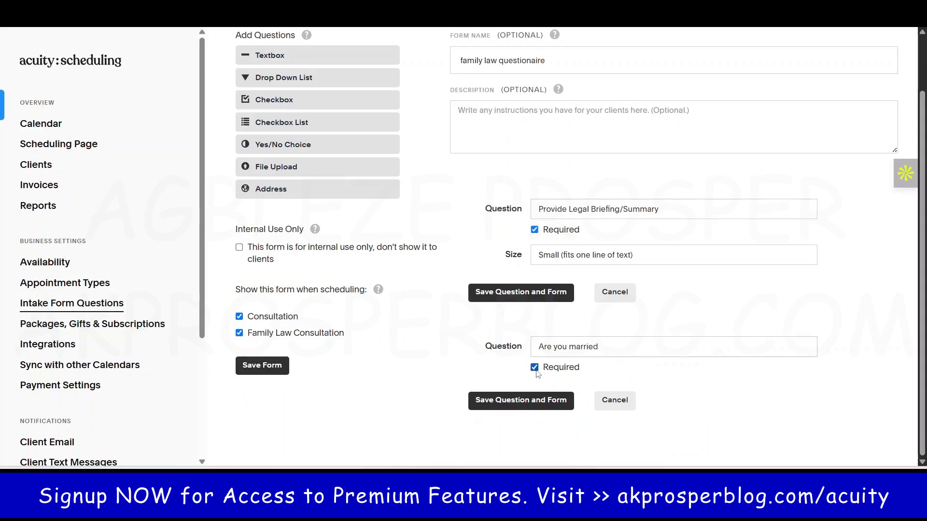
text(?)
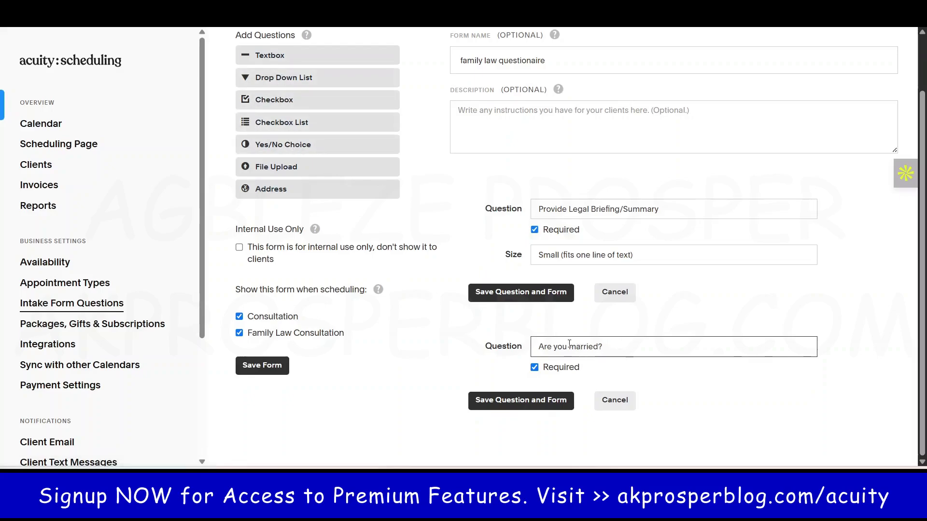
Add a required checkbox question "Gender" and save the questions with the form
click(274, 102)
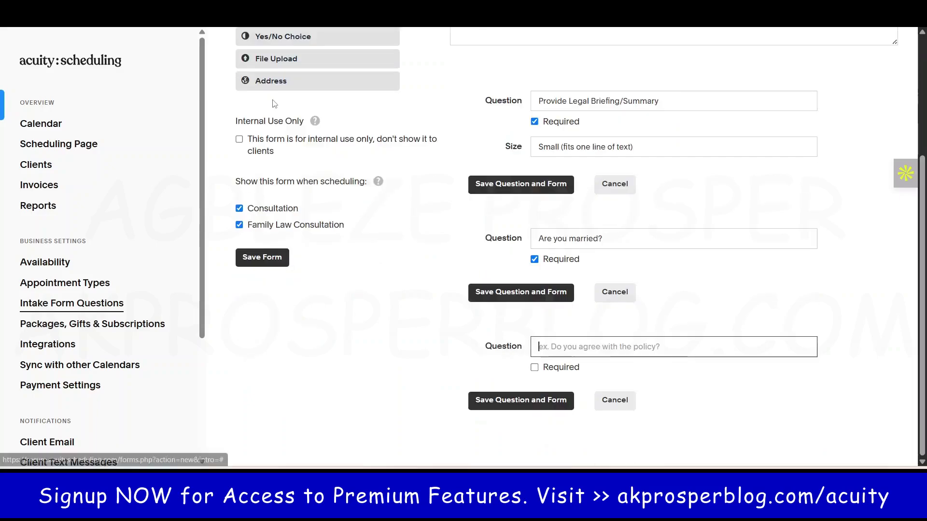
text(Gender)
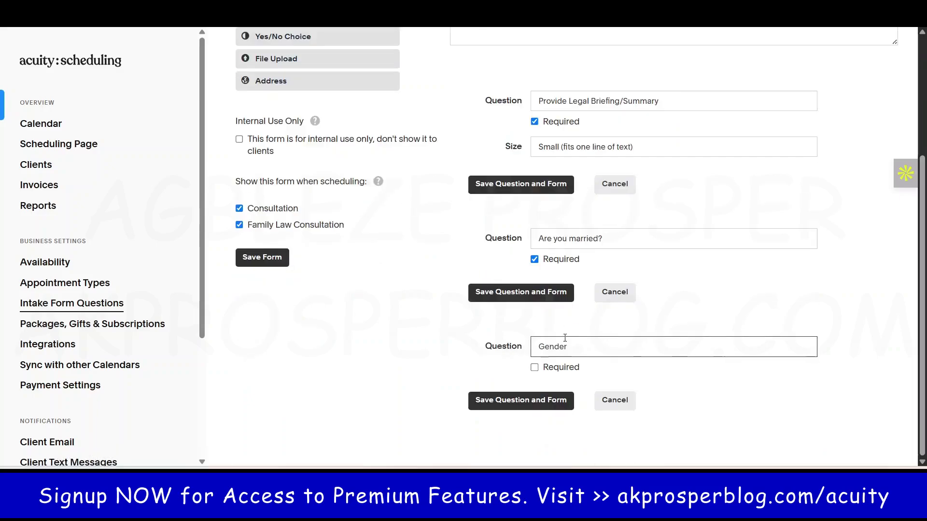
click(534, 367)
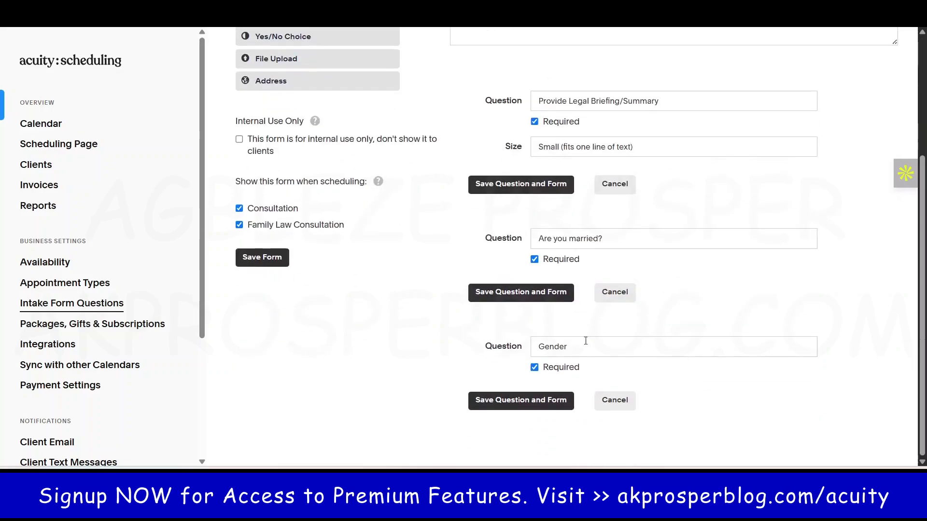
click(530, 409)
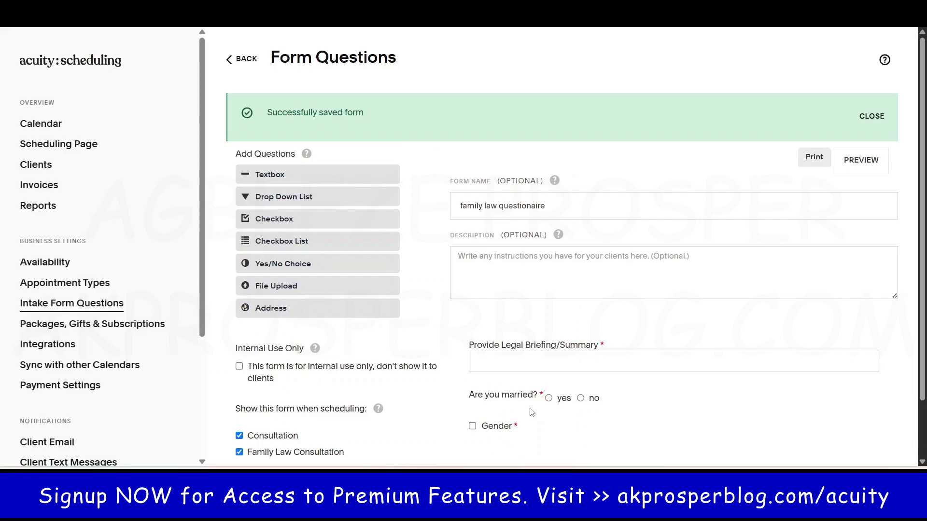
Delete the Gender question from the saved family law form
scroll(570, 361, down, 2)
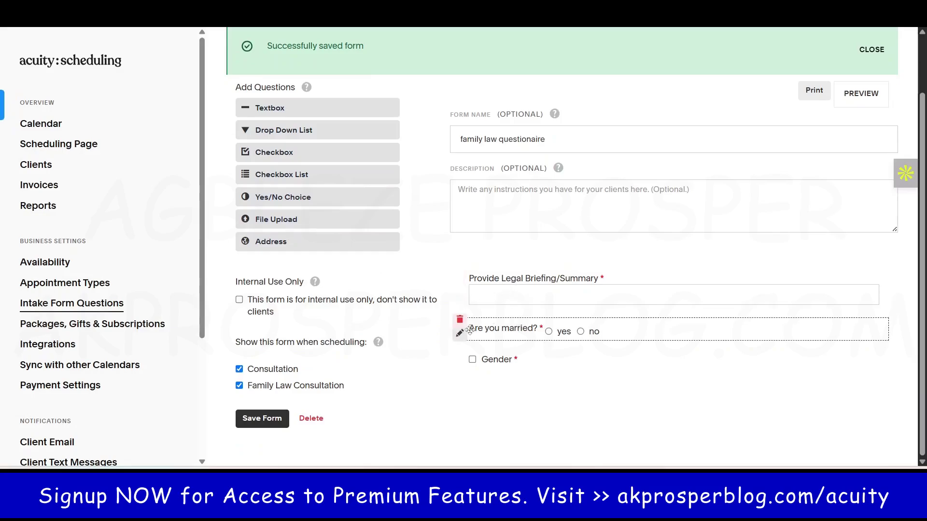
click(473, 362)
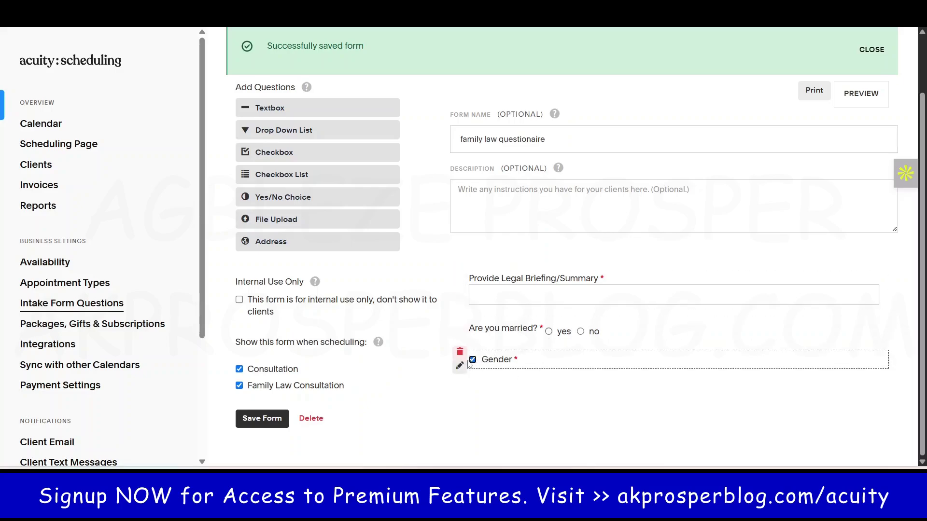
click(459, 354)
click(480, 390)
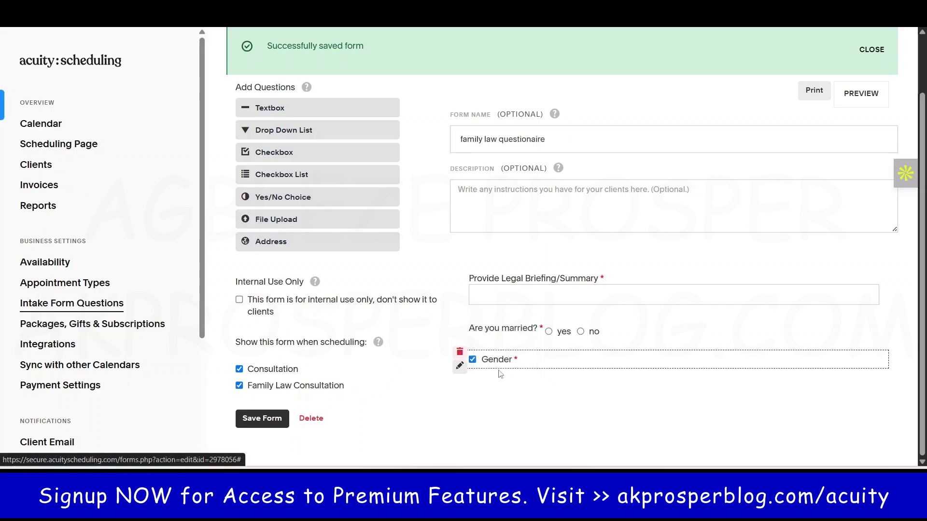
scroll(420, 396, up, 2)
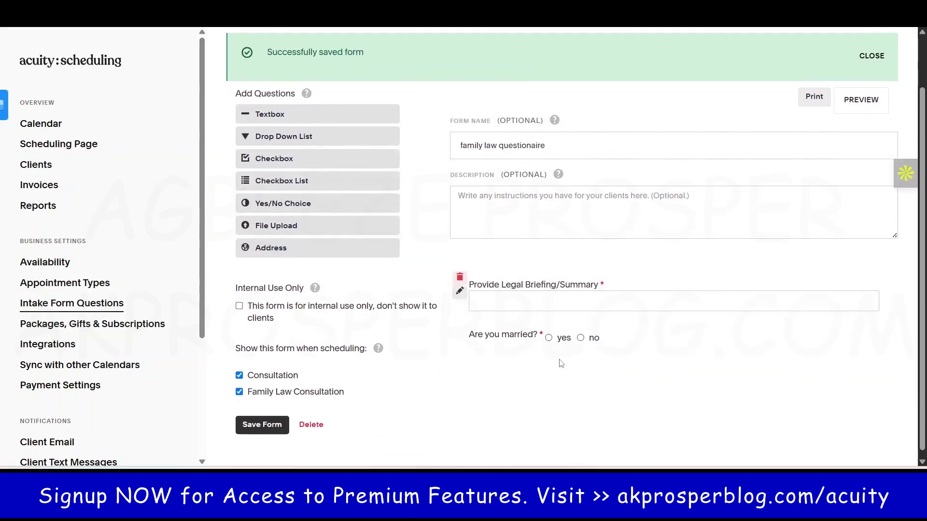
Deselect Consultation so the form is shown only when scheduling Family Law Consultation, and dismiss the saved-form notice
scroll(505, 355, down, 1)
scroll(476, 329, down, 1)
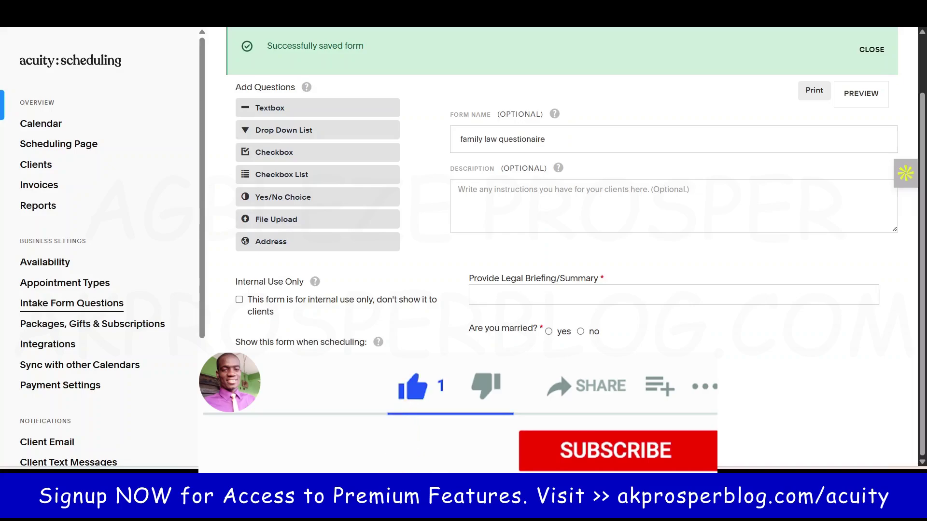
scroll(533, 331, up, 2)
scroll(534, 332, down, 2)
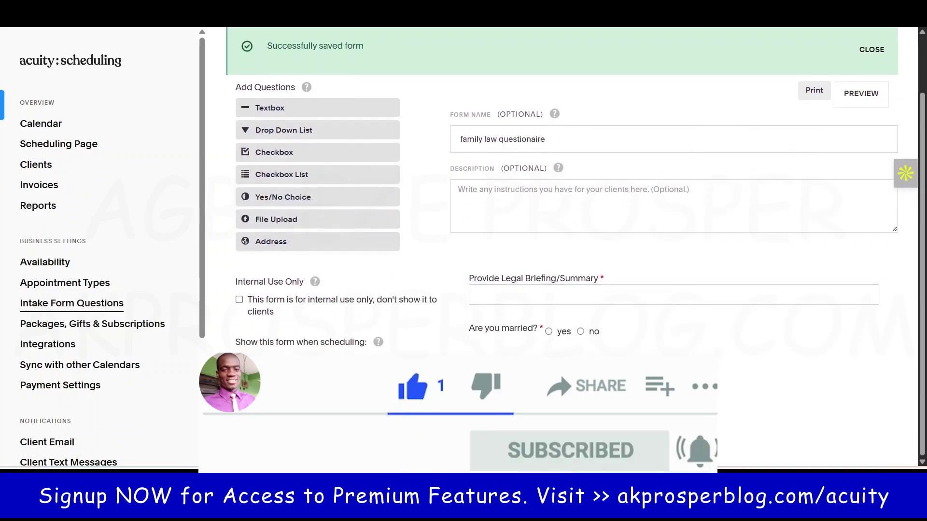
scroll(605, 229, up, 2)
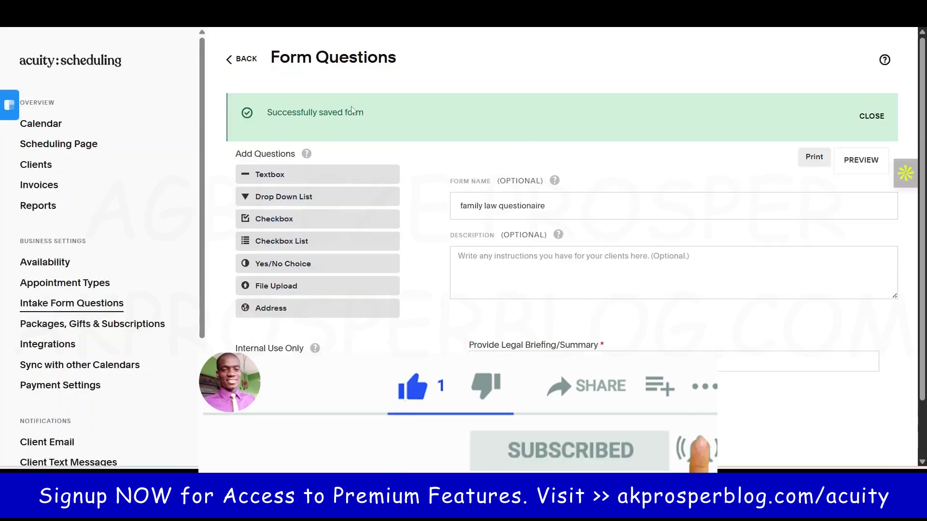
scroll(372, 252, down, 2)
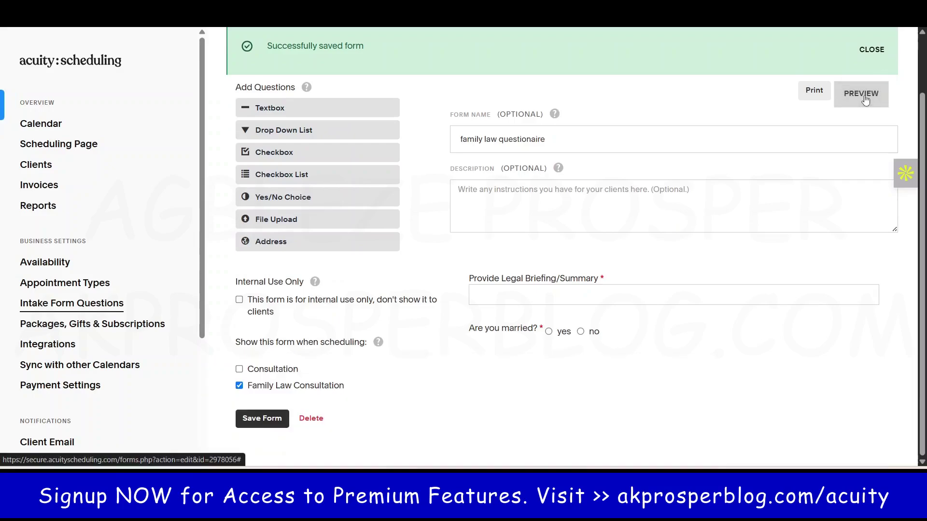
click(864, 63)
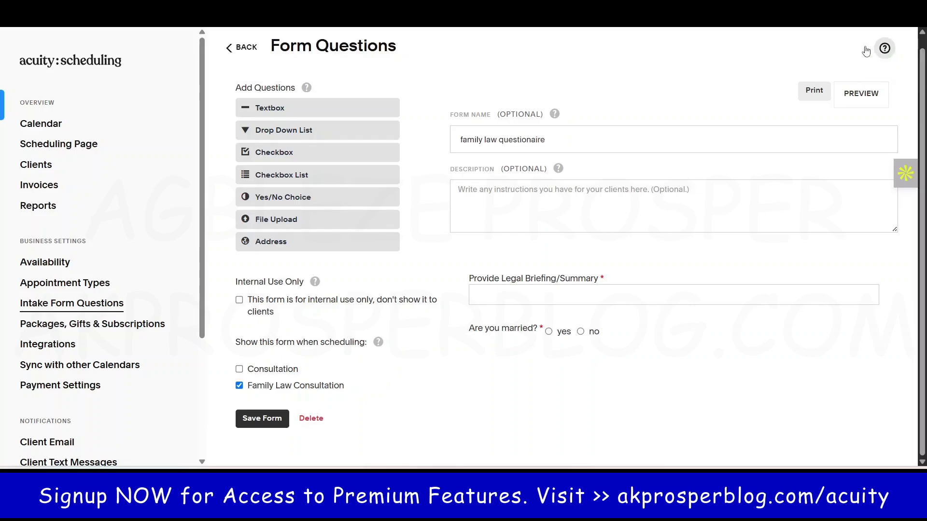
Go to the appointment types' add-ons, start a new add-on and review its price, duration, access and availability options
click(69, 283)
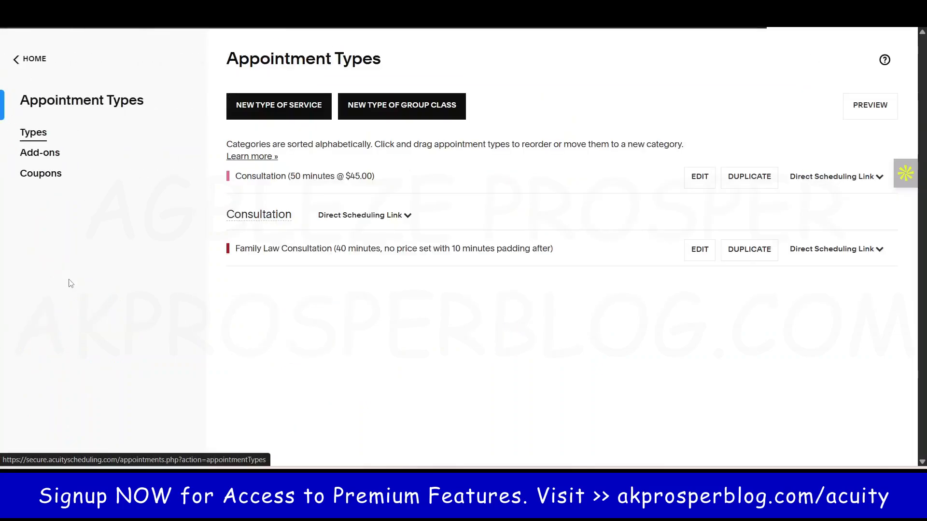
click(45, 157)
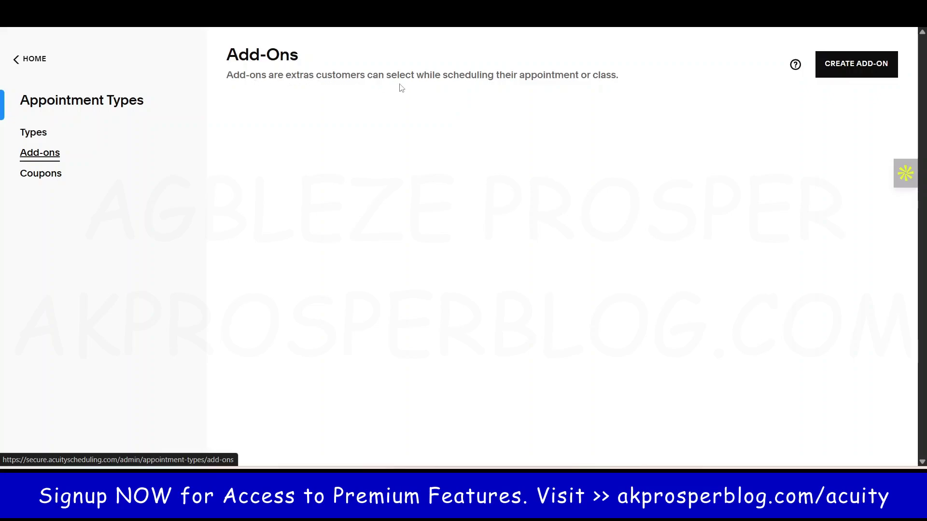
click(853, 70)
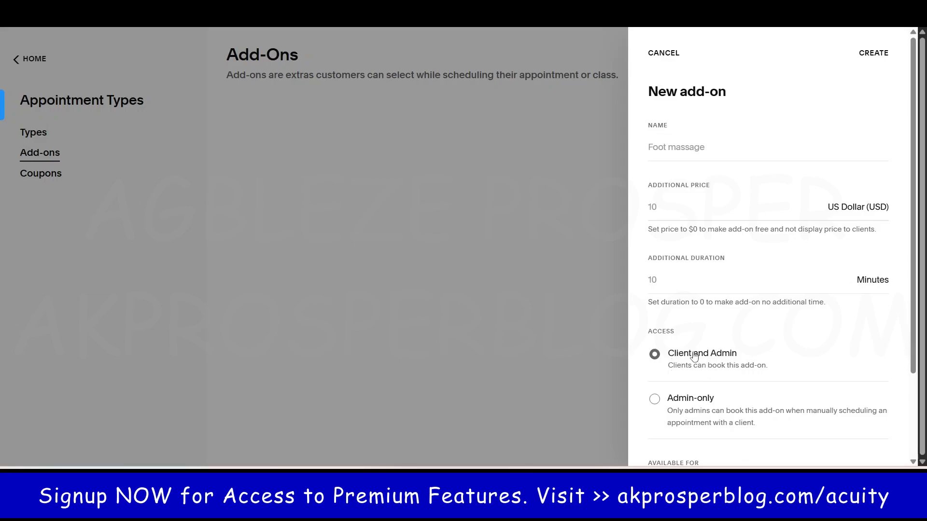
scroll(673, 344, down, 2)
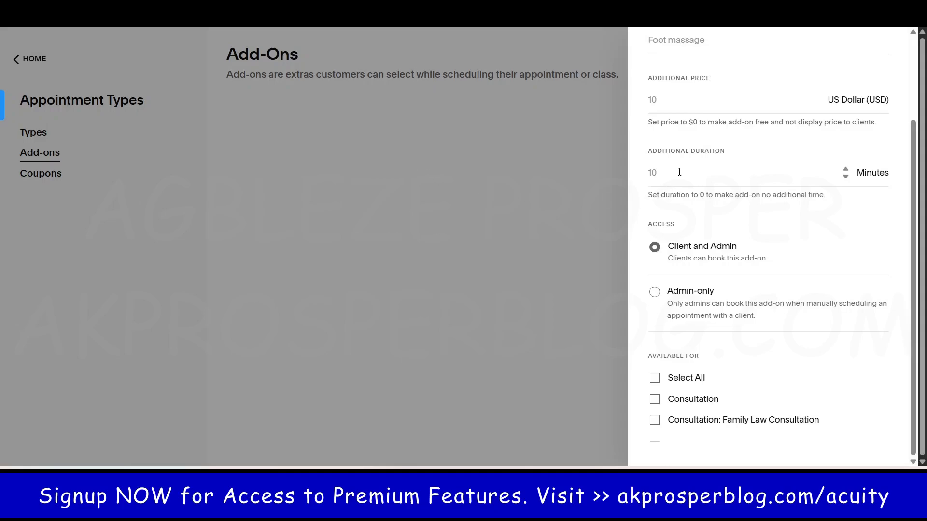
scroll(699, 209, up, 3)
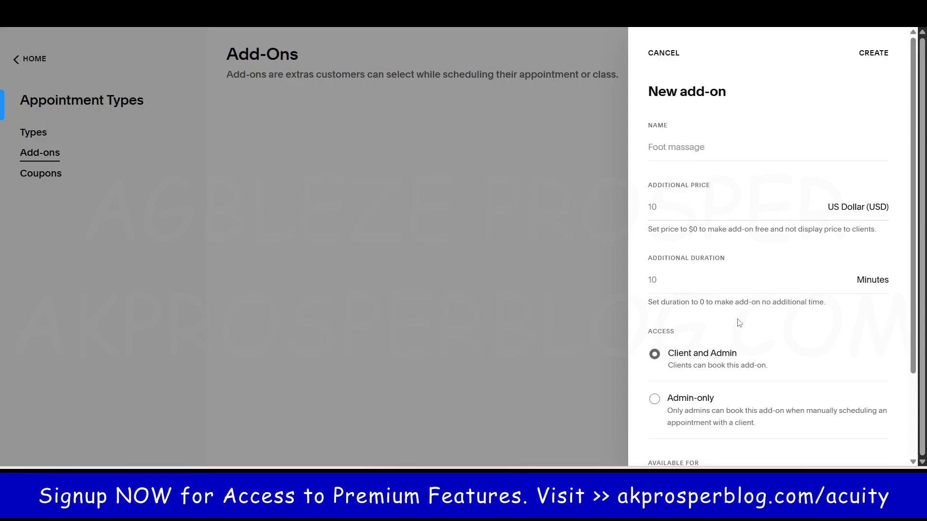
Check which appointment types the add-on can be made available for, and cancel the new add-on
scroll(739, 323, down, 2)
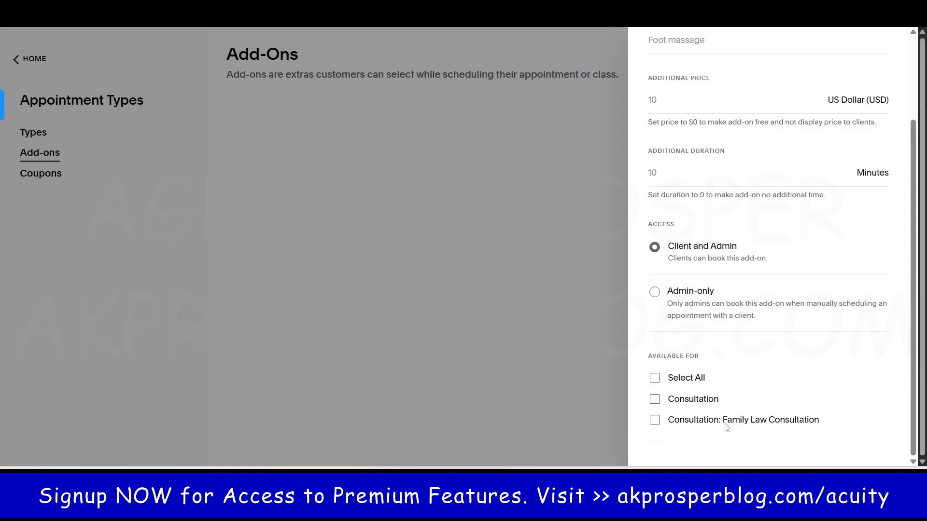
scroll(683, 175, up, 2)
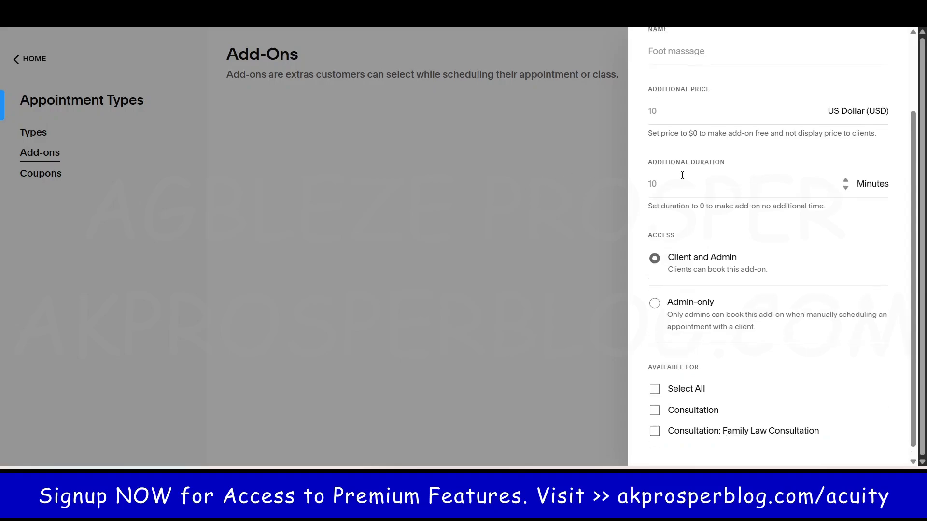
click(664, 54)
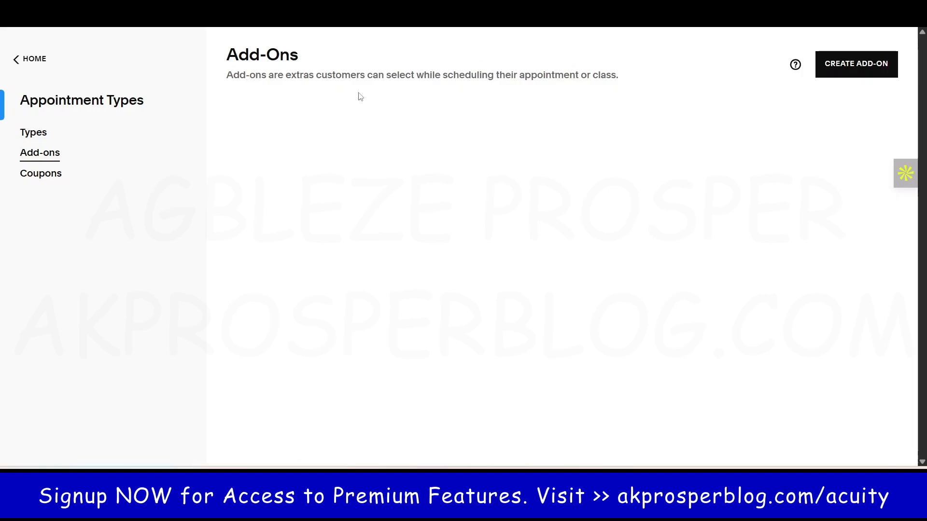
Go to the appointment coupons, start a new coupon and change its discount type to $ discount
click(41, 174)
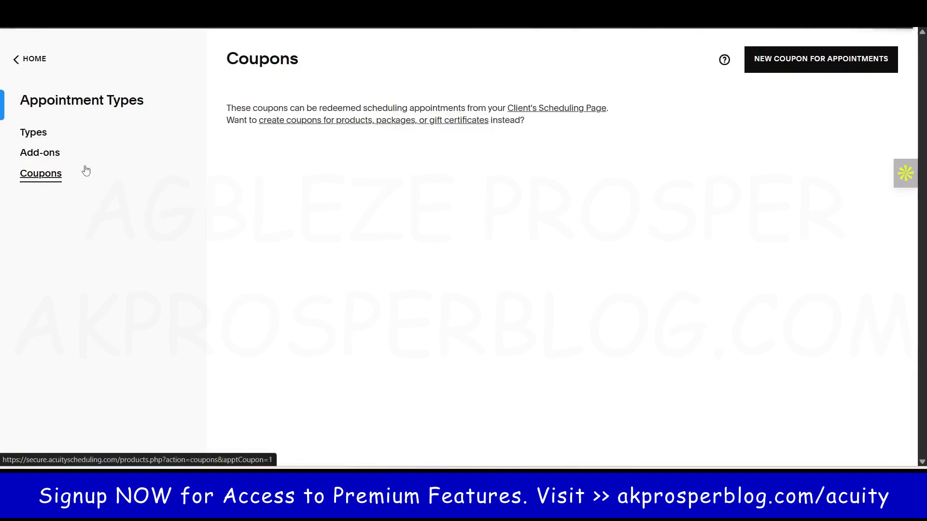
click(827, 61)
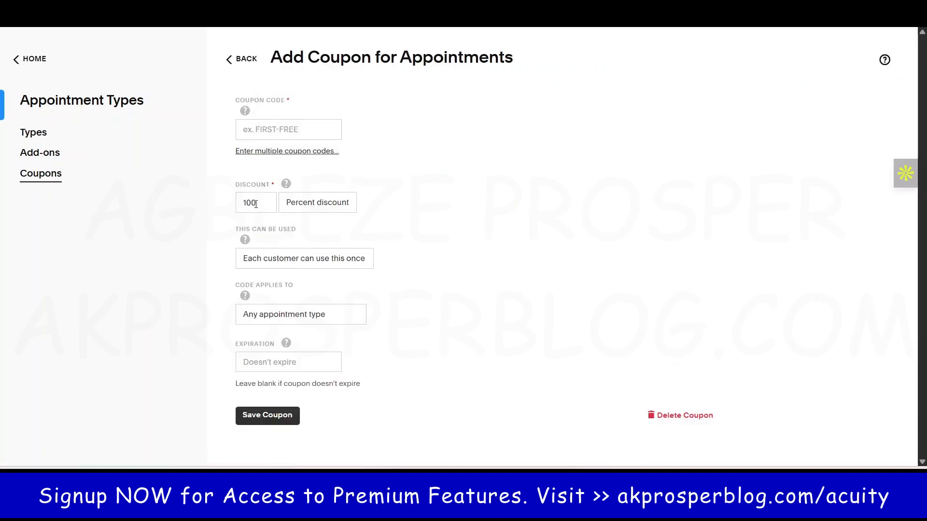
click(338, 206)
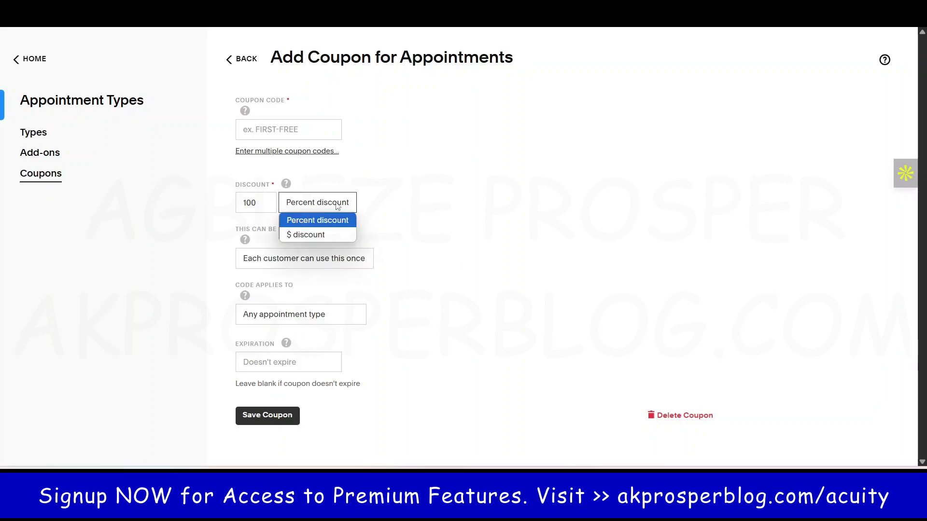
click(318, 235)
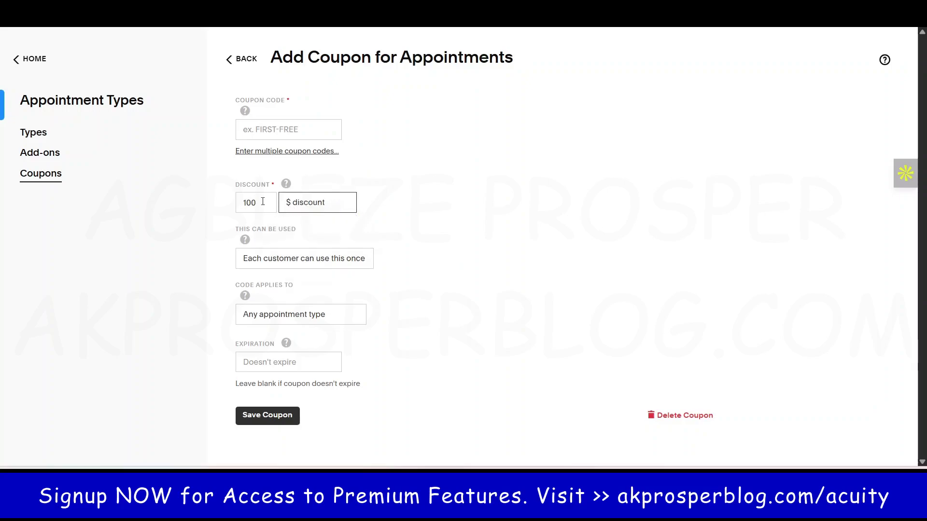
mouse_move(287, 186)
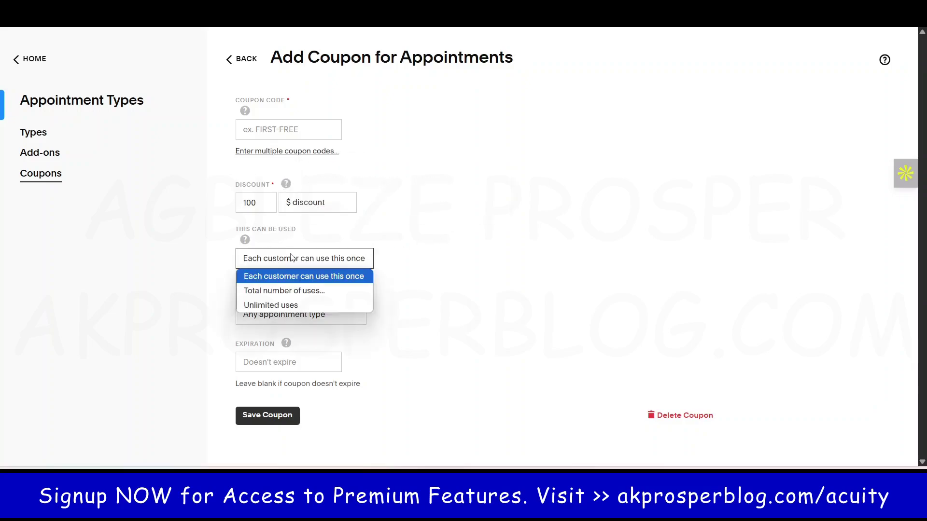
Review the coupon's options for usage limit, applicable appointment types and expiration date without changing them
click(270, 264)
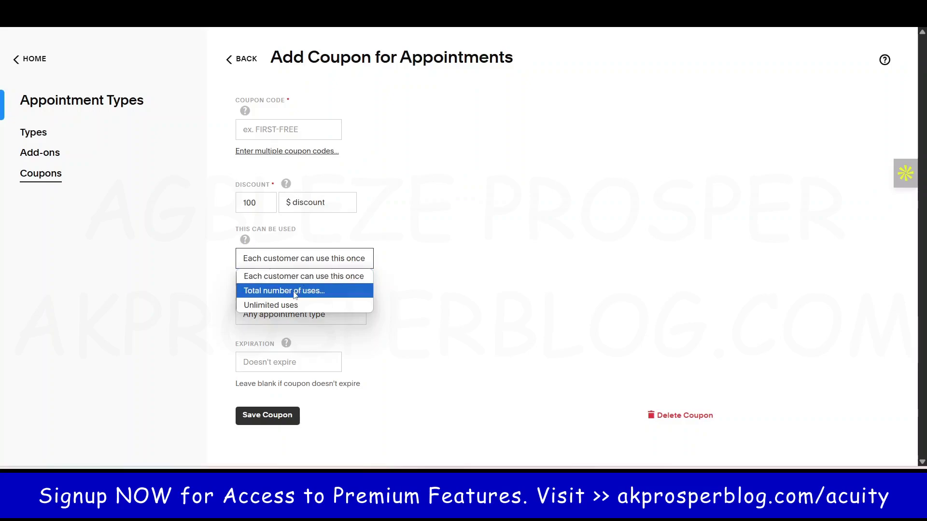
click(416, 300)
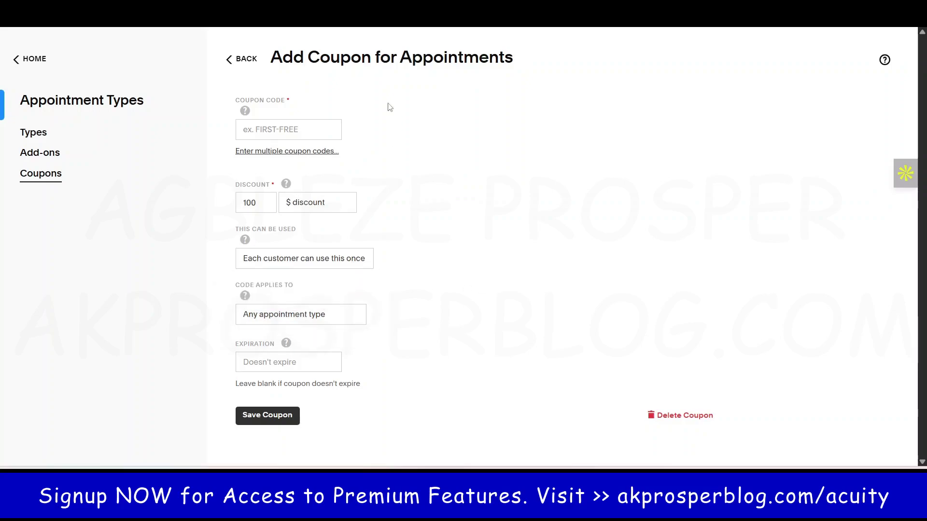
click(261, 318)
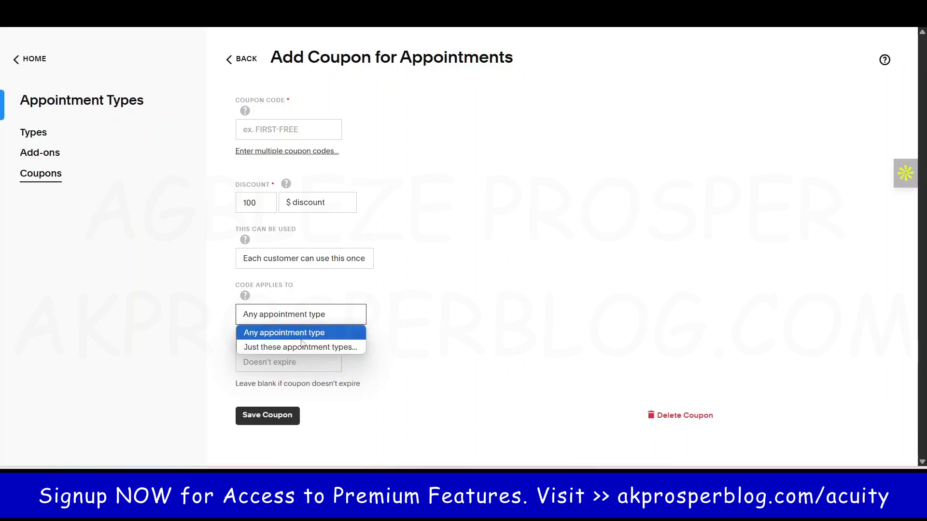
click(380, 288)
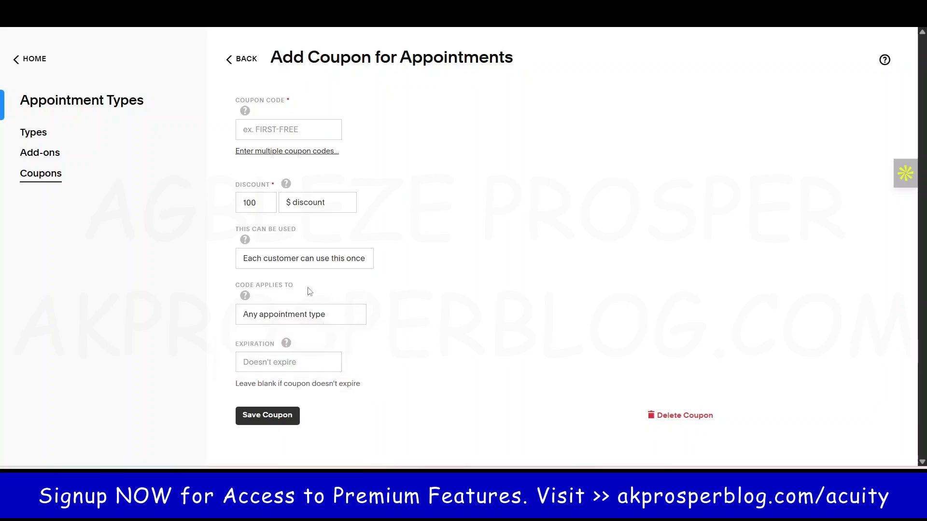
click(263, 369)
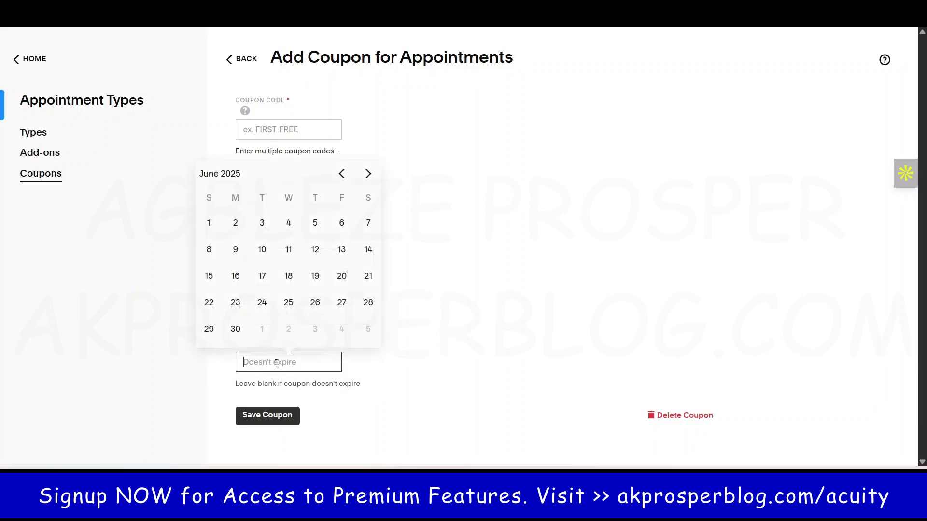
click(404, 366)
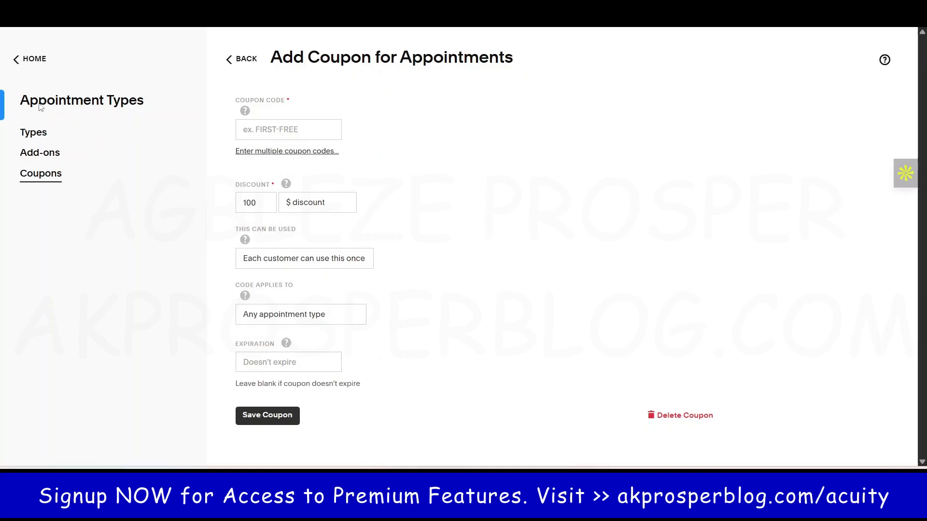
Leave the unsaved coupon for the home page, dismiss the setup tips and view the intake form questions
click(35, 58)
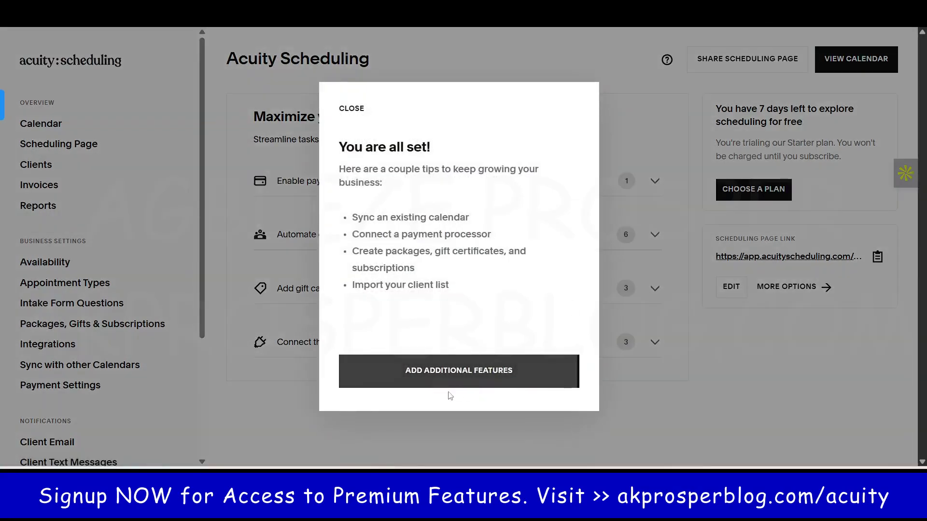
click(279, 374)
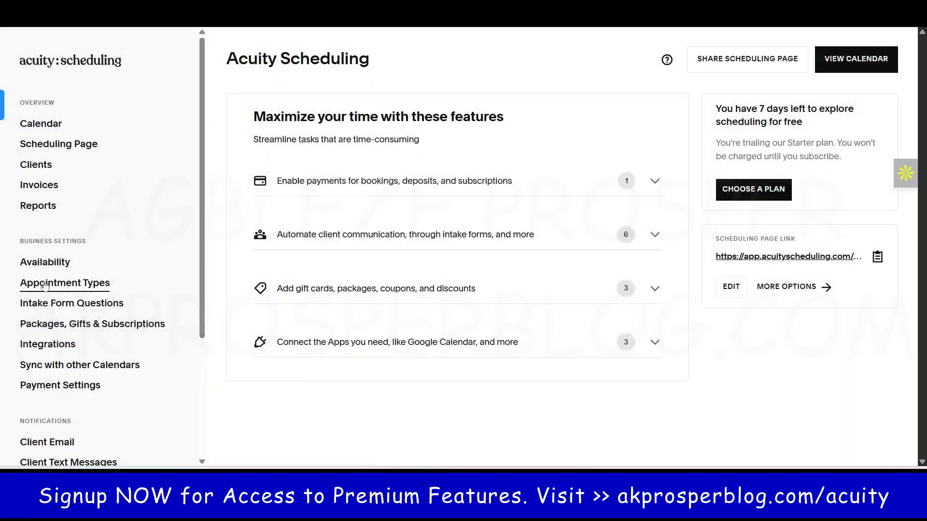
click(55, 304)
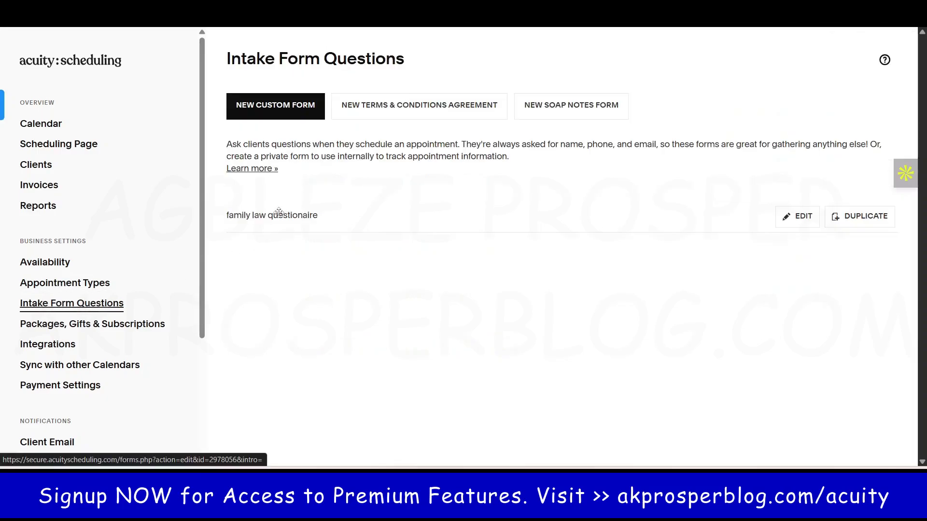
View the subscribers page of the packages, gifts and subscriptions settings, and return to the home page
click(62, 329)
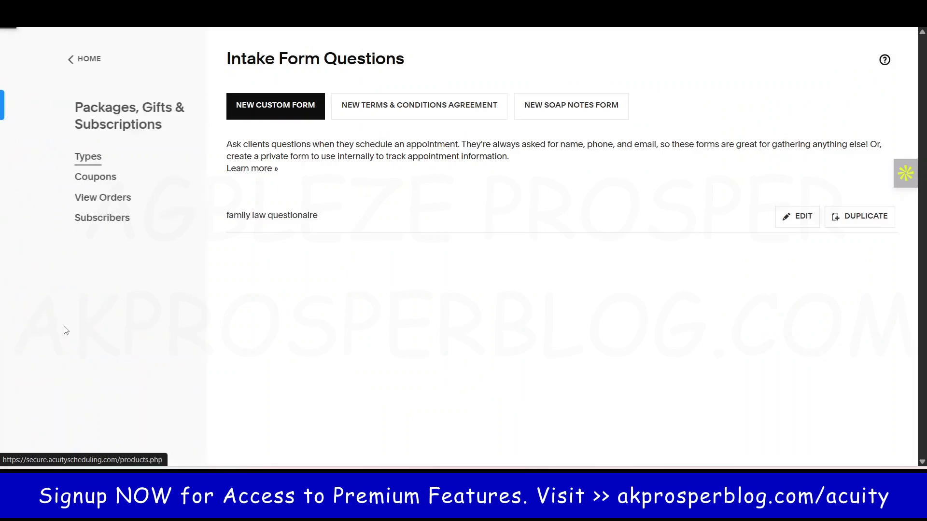
click(48, 217)
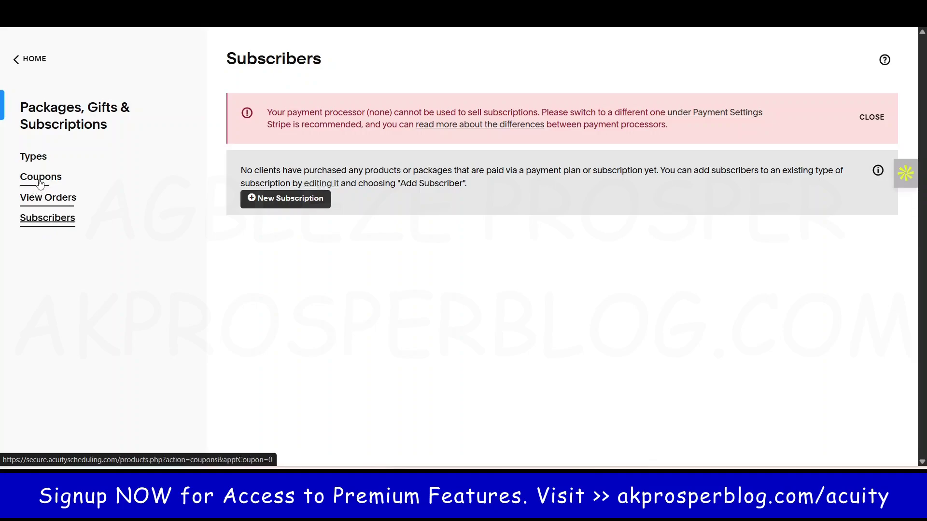
click(41, 61)
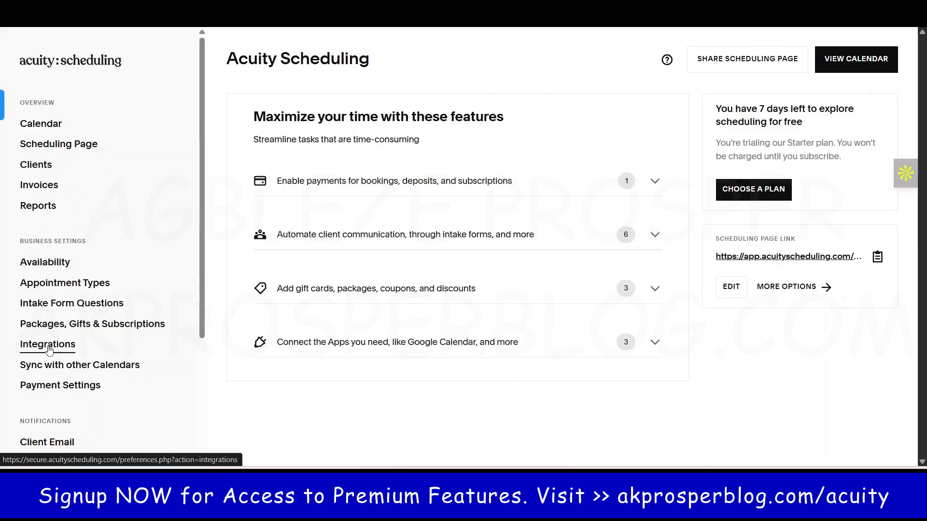
Open the integrations and examine the available email marketing, accounting, video conferencing and payment services
click(49, 349)
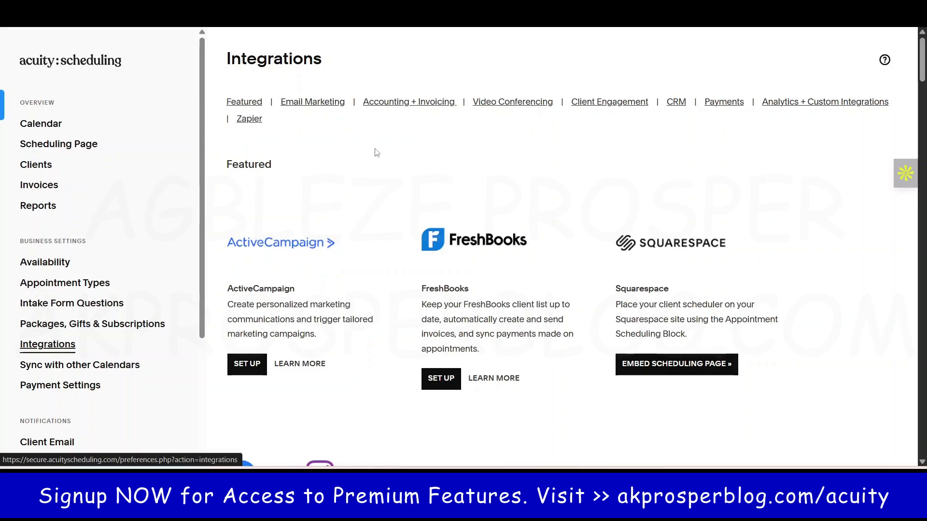
drag(922, 57, 922, 113)
scroll(292, 97, down, 1)
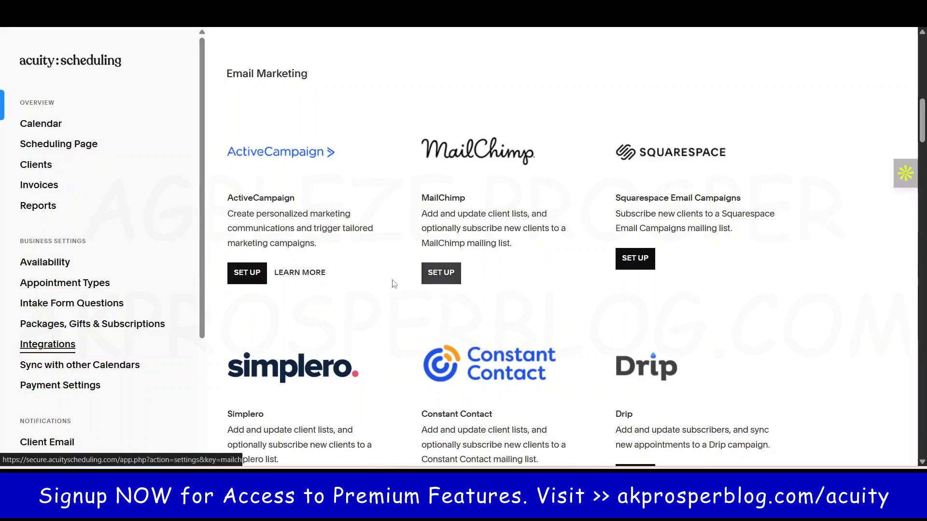
drag(228, 213, 352, 243)
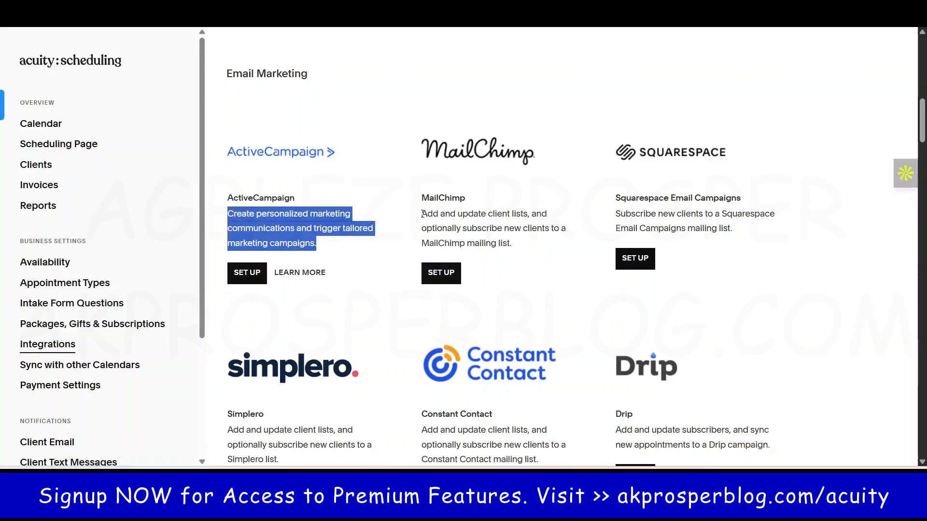
drag(424, 104, 543, 243)
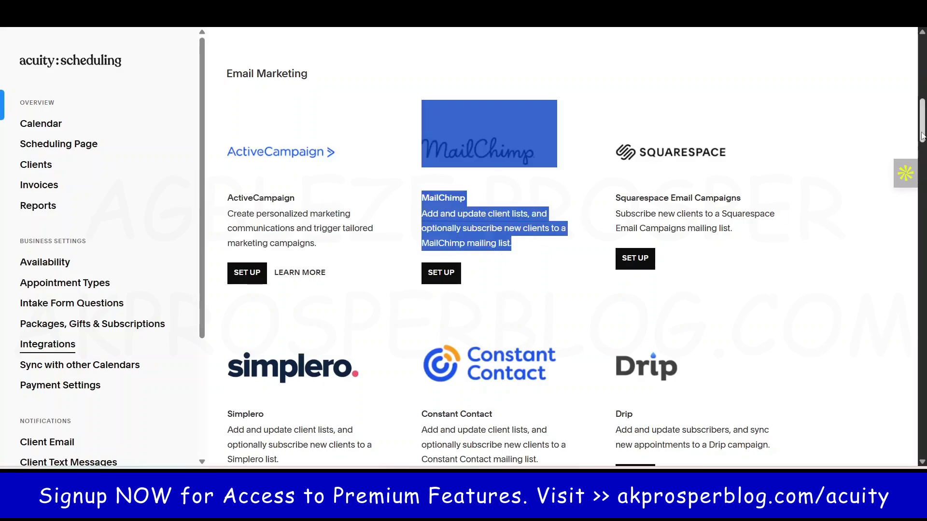
scroll(922, 136, down, 5)
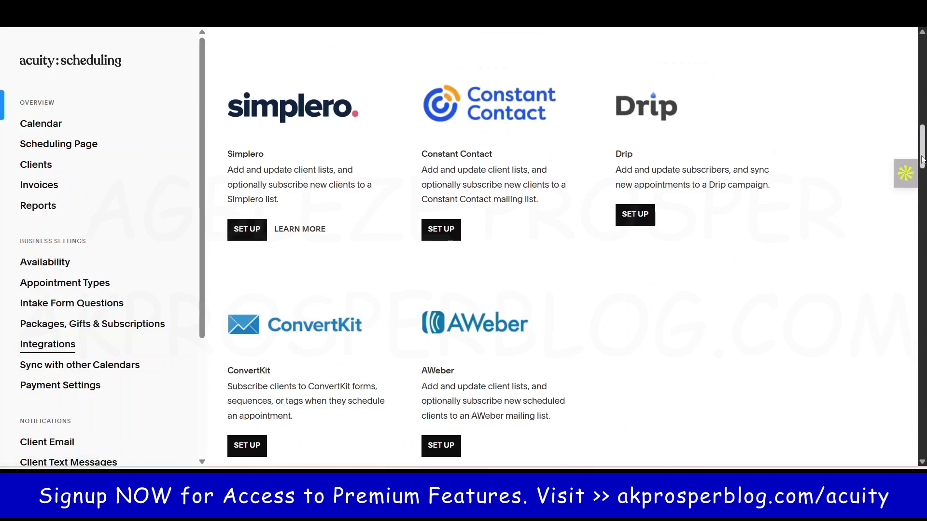
scroll(921, 160, down, 12)
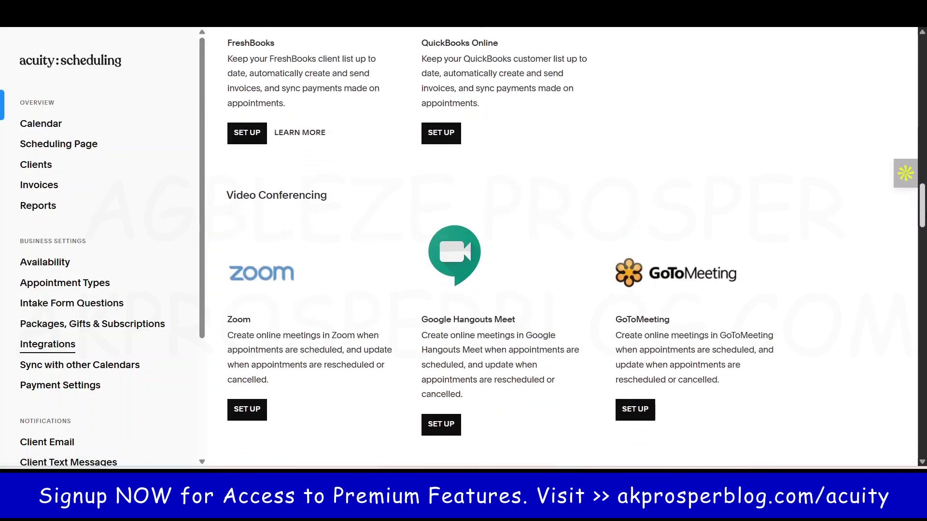
scroll(758, 179, down, 2)
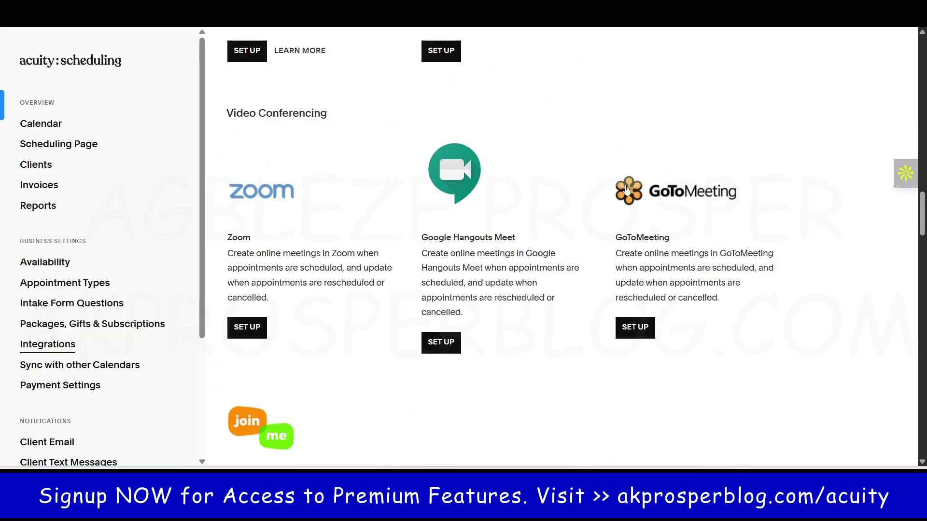
scroll(871, 193, down, 2)
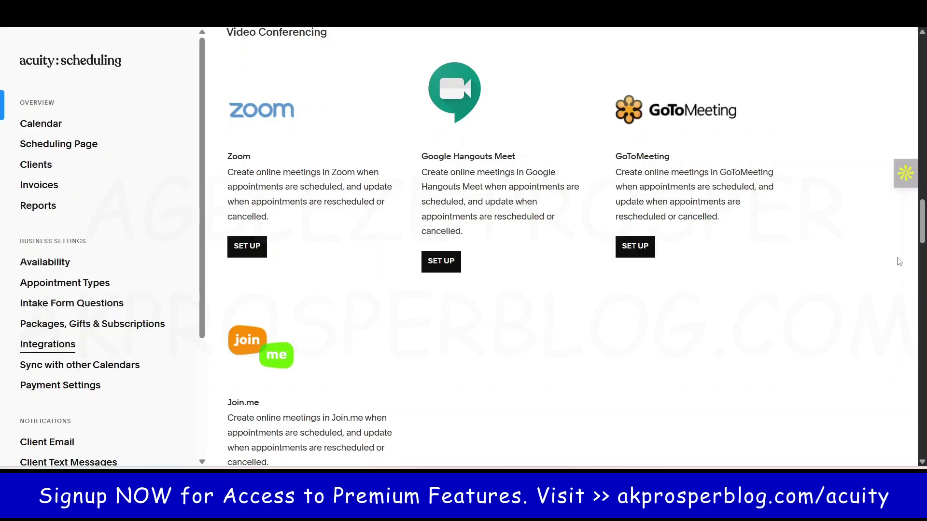
drag(923, 231, 922, 357)
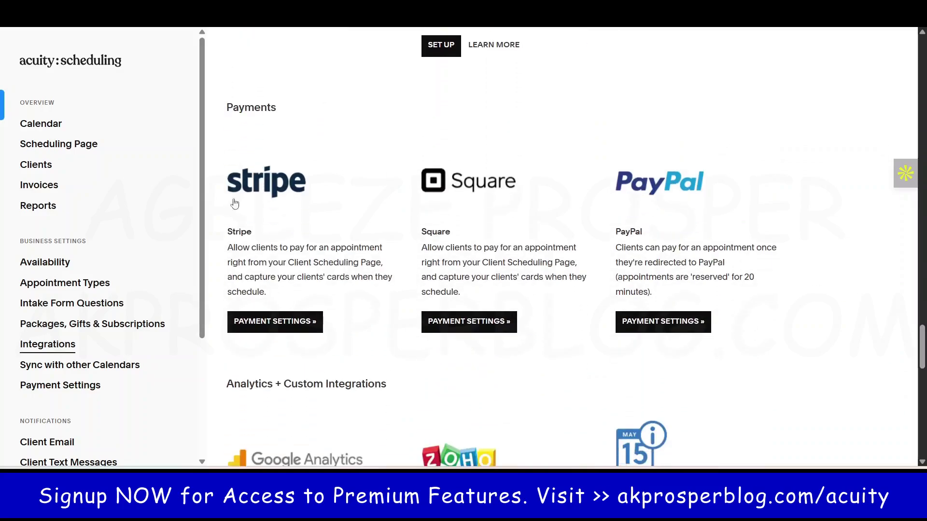